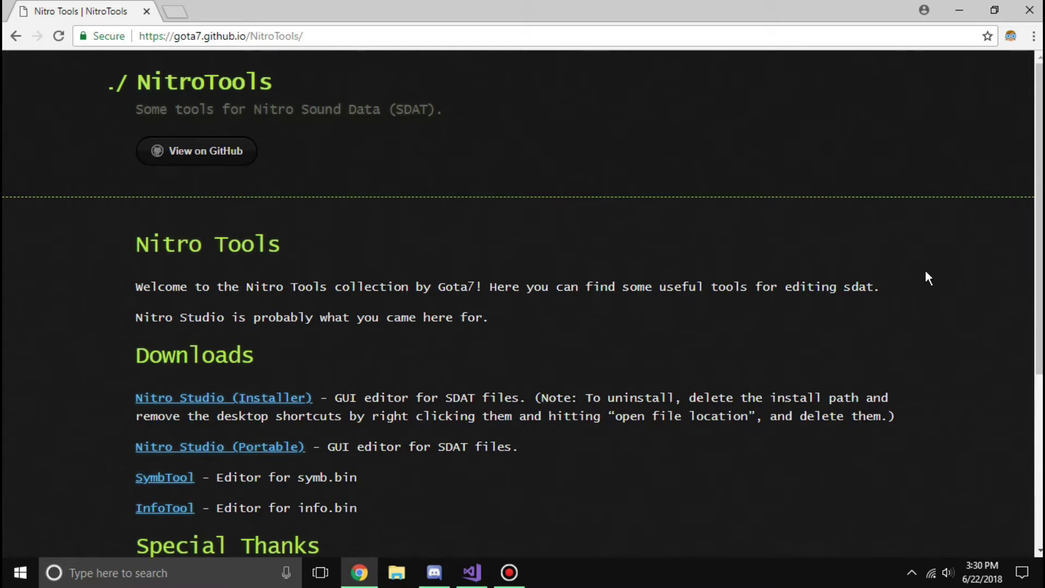
# Step: Scroll the NitroTools page down to the Downloads list
pyautogui.scroll(-1, 527, 307)
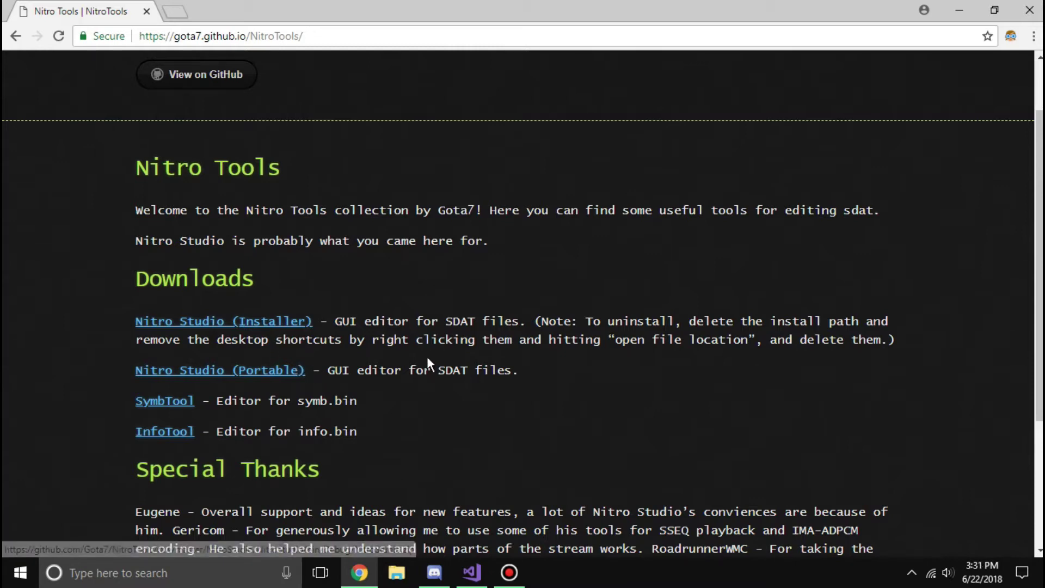
# Step: Download NitroInstaller.exe and launch it, choosing Run anyway at the SmartScreen warning
pyautogui.click(281, 323)
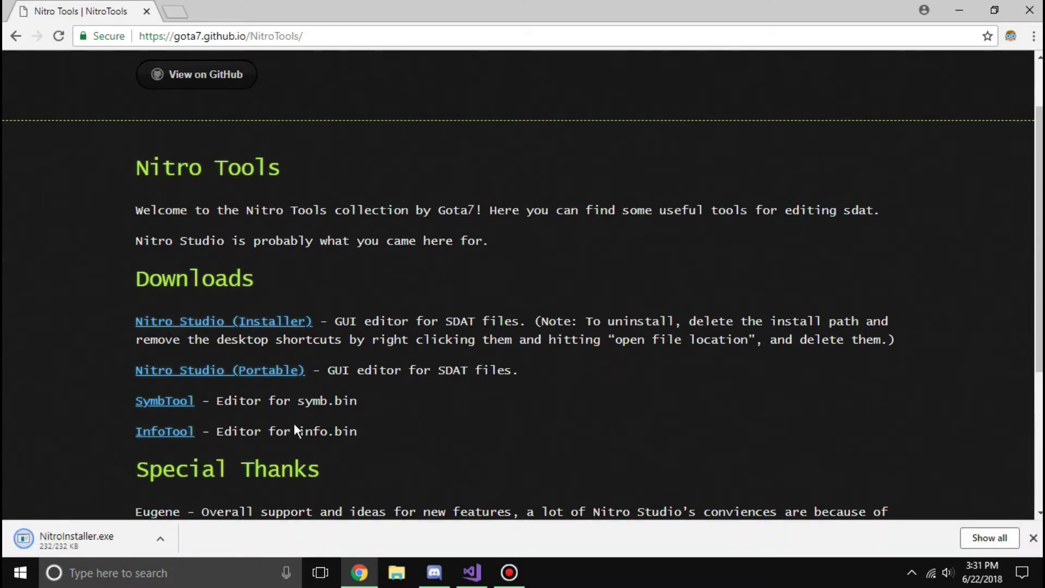
pyautogui.click(84, 542)
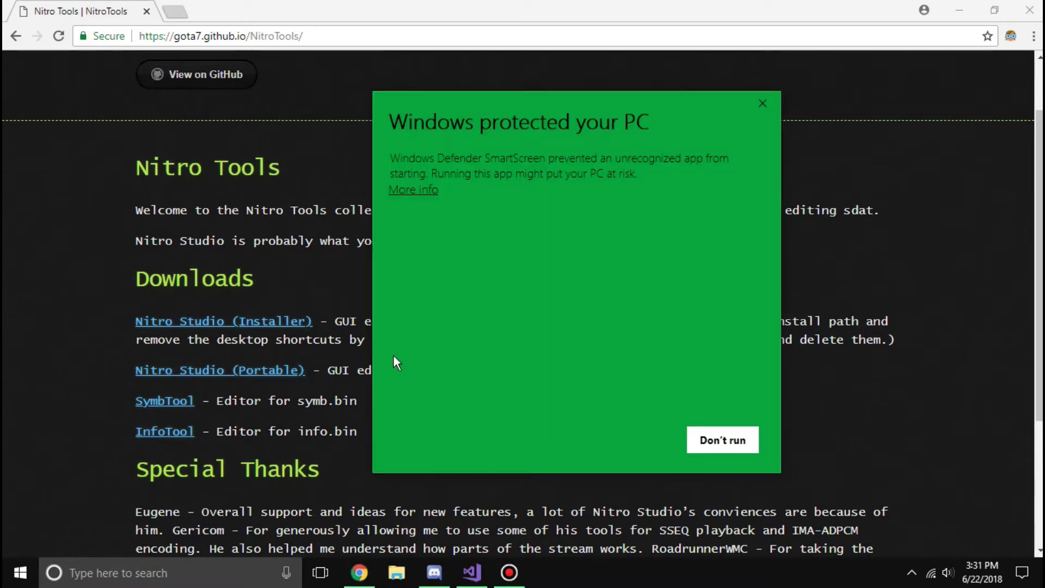
pyautogui.click(416, 191)
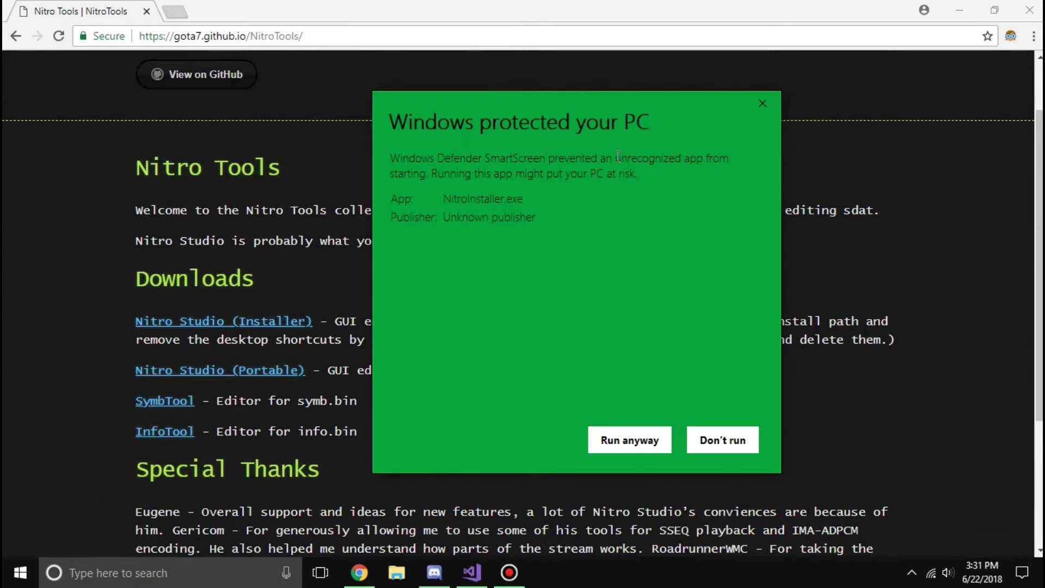
pyautogui.click(615, 442)
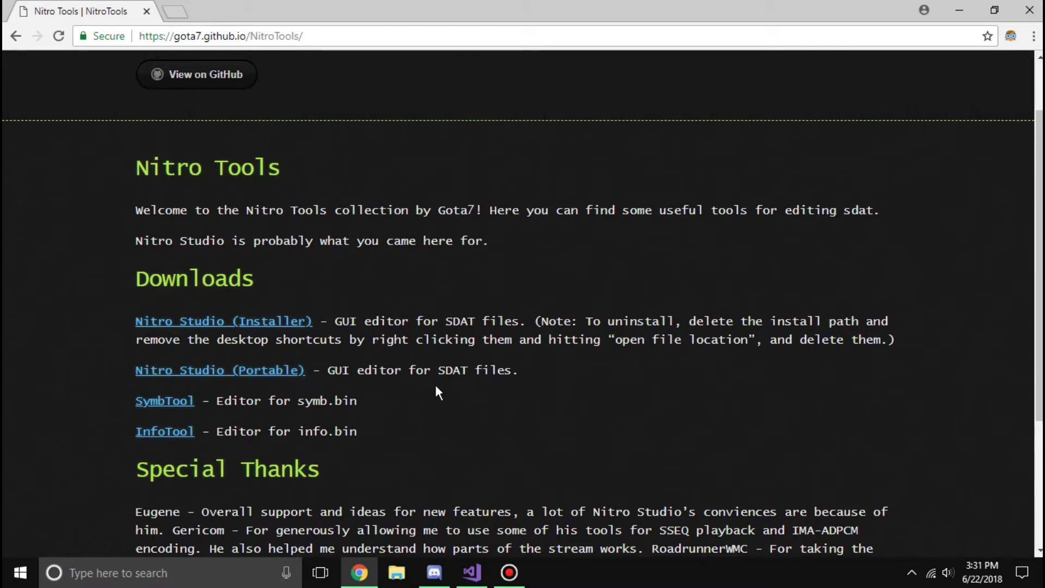
pyautogui.moveTo(201, 61); pyautogui.dragTo(545, 238)
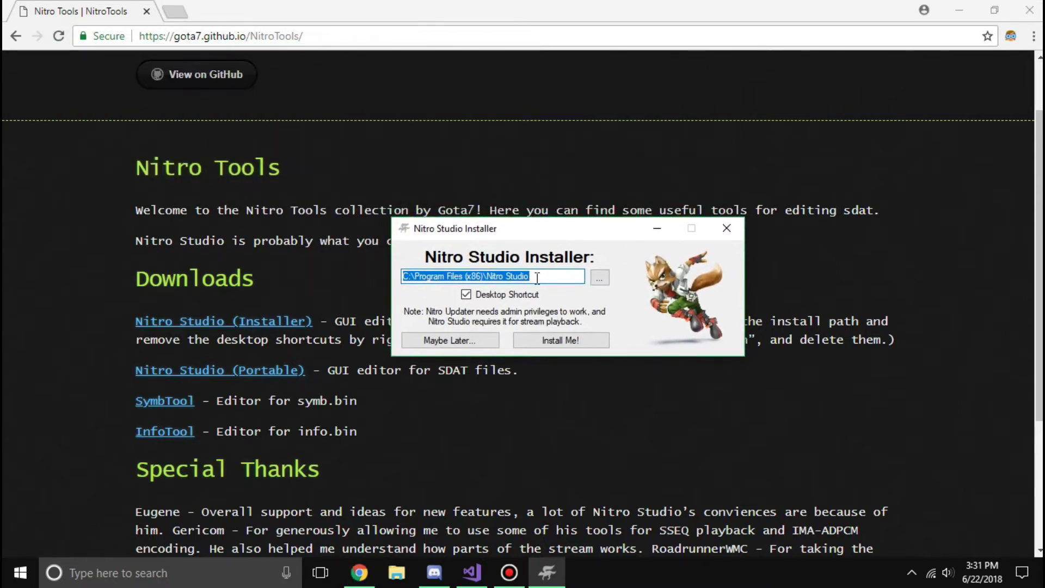
# Step: Install Nitro Studio to C:\Program Files (x86)\Nitro Studio with a desktop shortcut, then show the desktop
pyautogui.click(419, 275)
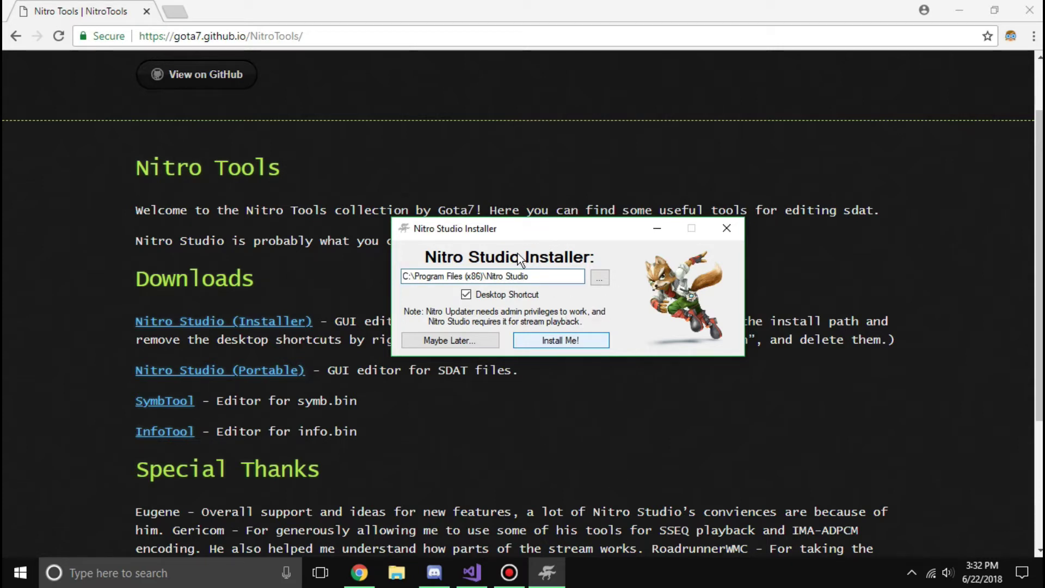
pyautogui.press('Return')
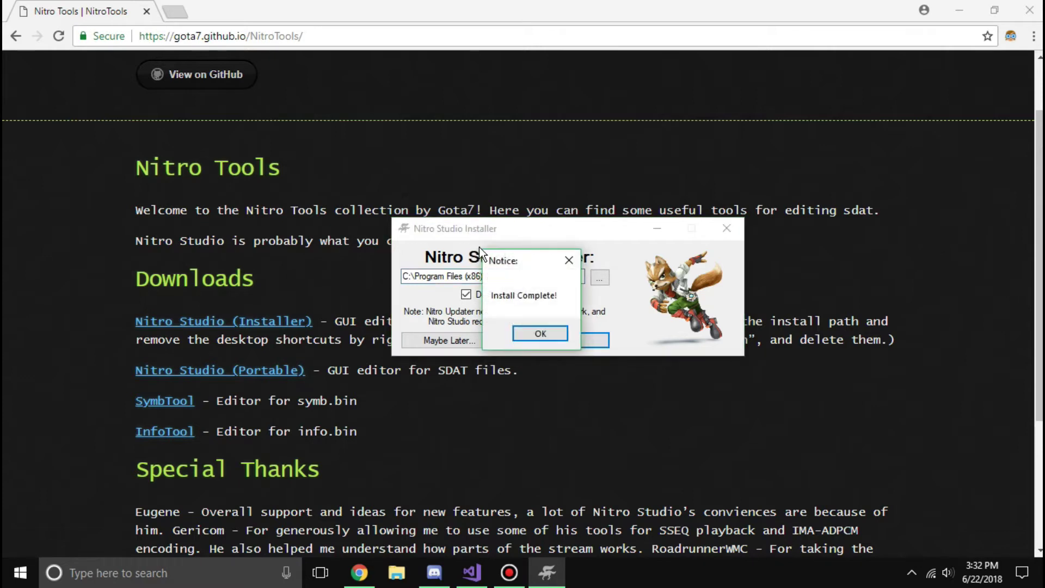
pyautogui.click(524, 338)
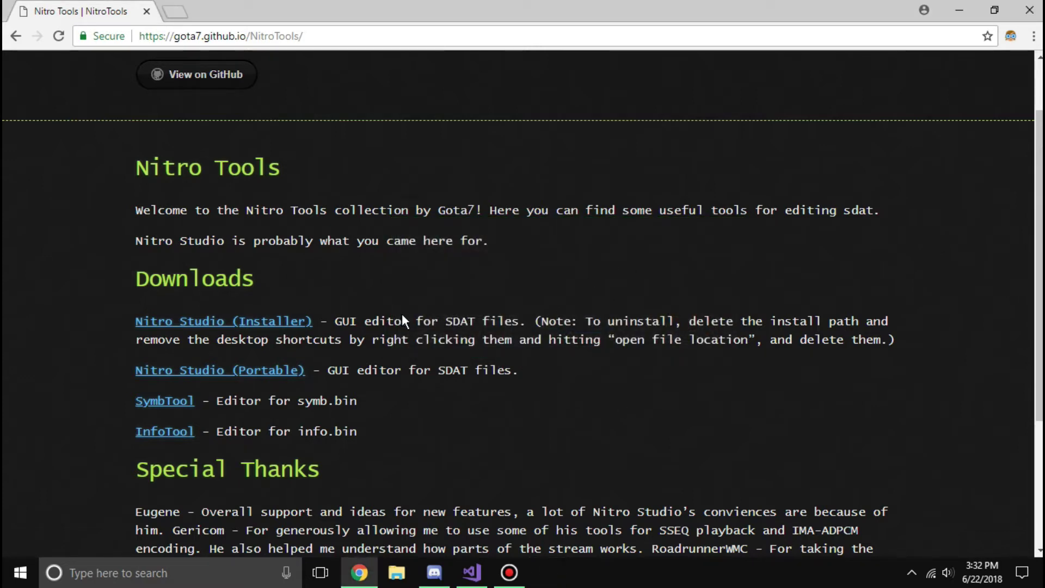
pyautogui.click(360, 573)
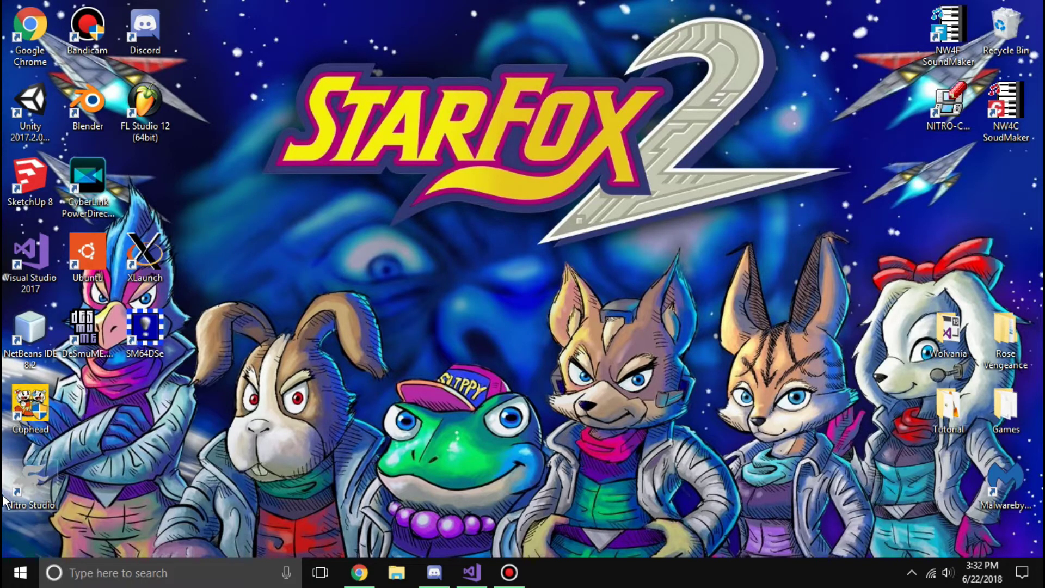
# Step: Move the Nitro Studio shortcut beside CyberLink and launch Nitro Studio
pyautogui.moveTo(4, 500); pyautogui.dragTo(146, 180)
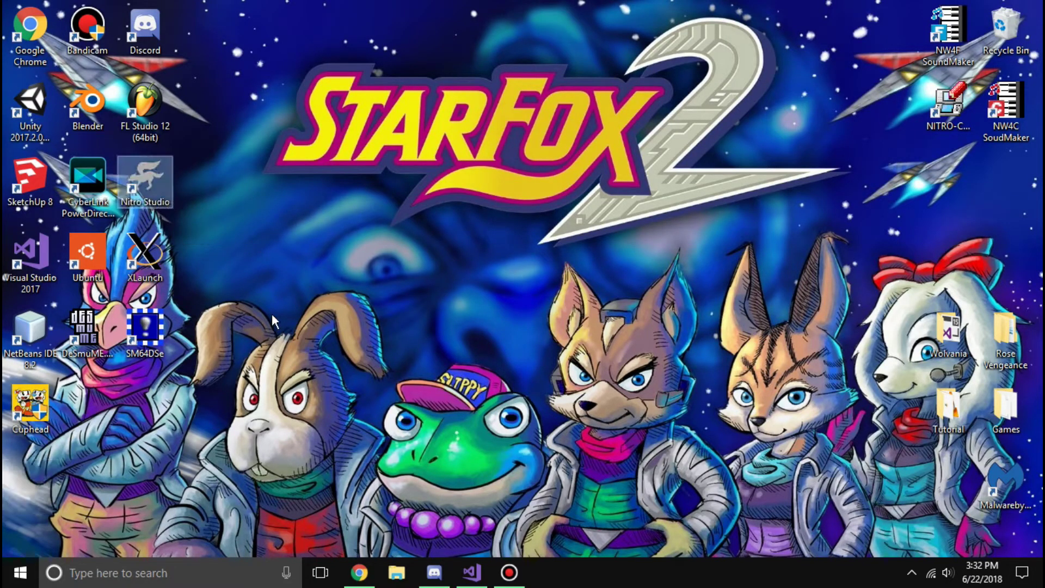
pyautogui.doubleClick(164, 181)
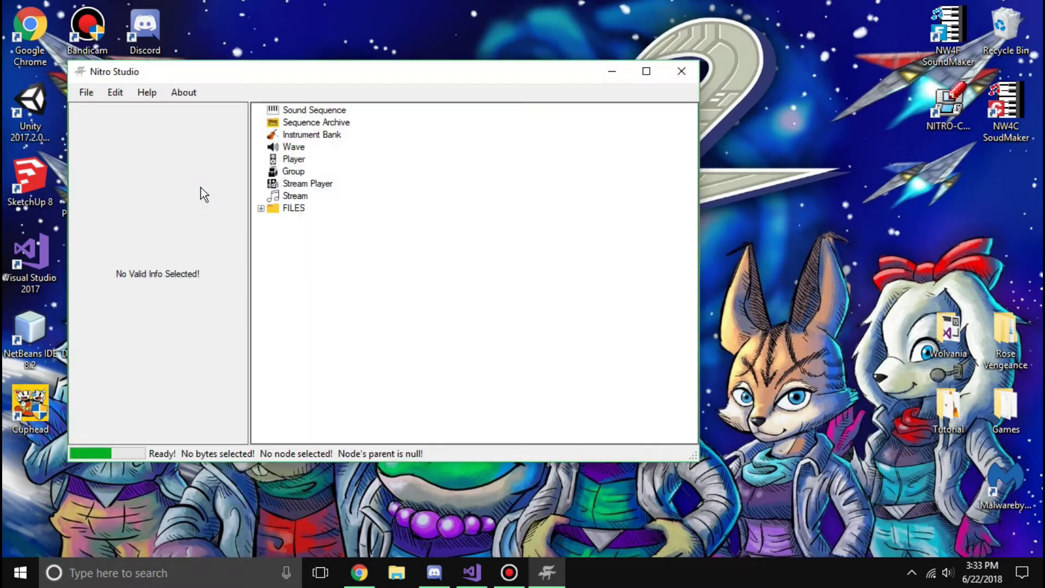
pyautogui.moveTo(214, 82); pyautogui.dragTo(439, 97)
# Step: Open final_sound_data.sdat from the Documents folder
pyautogui.click(318, 108)
pyautogui.click(342, 142)
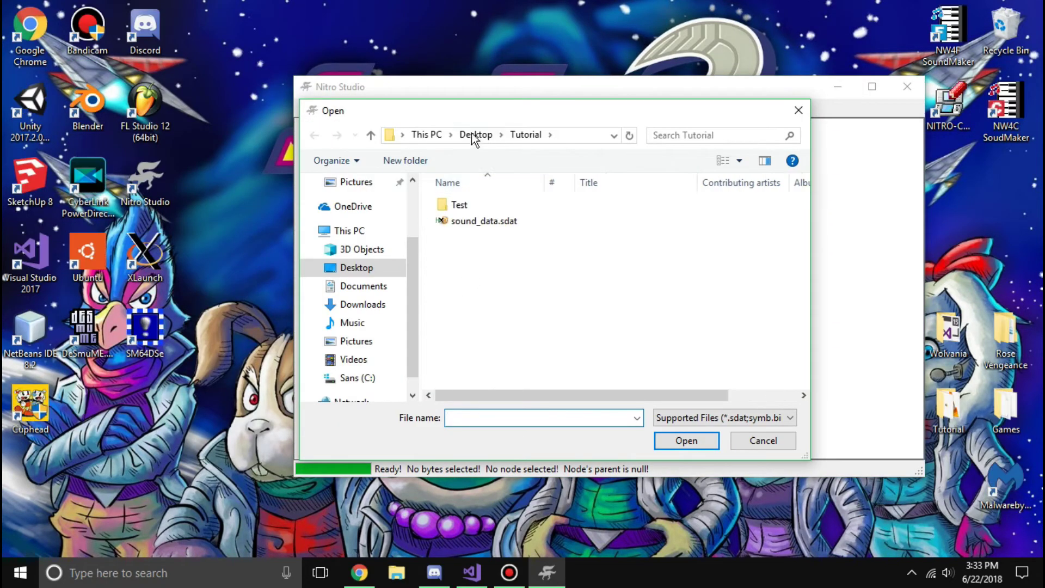
pyautogui.click(376, 287)
pyautogui.scroll(-8, 523, 294)
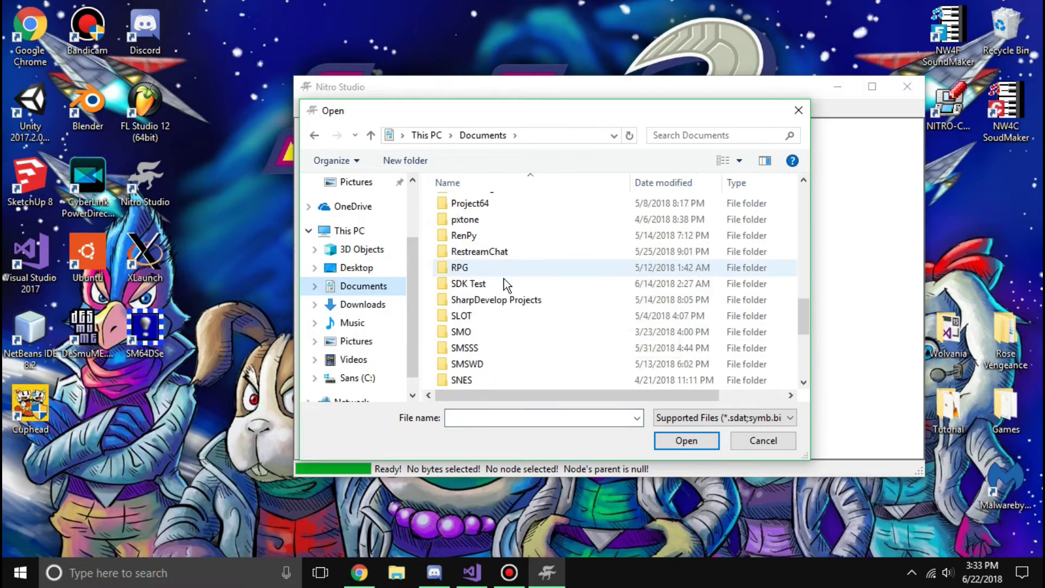
pyautogui.scroll(-5, 504, 279)
pyautogui.doubleClick(508, 344)
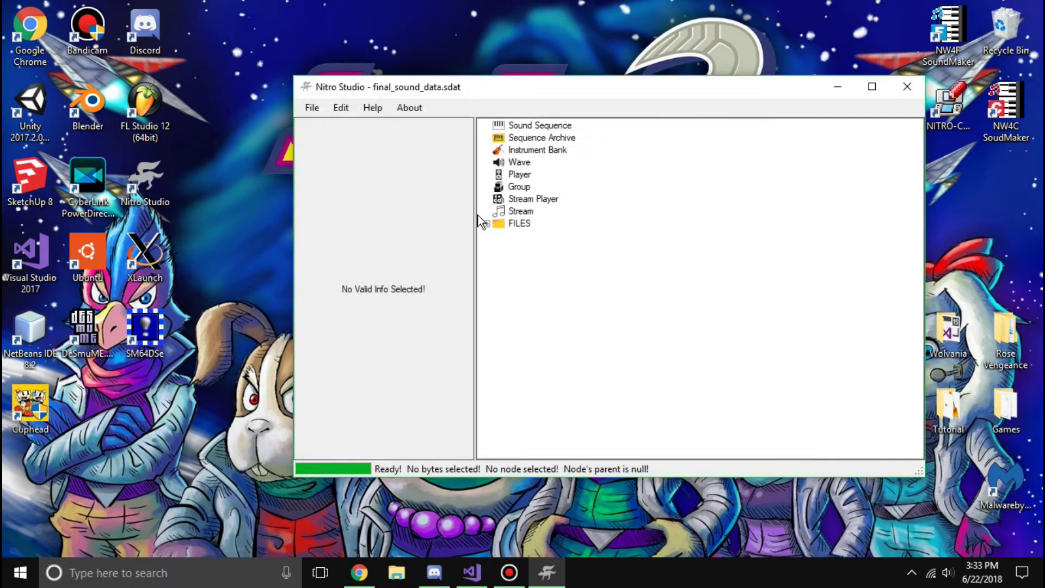
# Step: Try playing stream [851] NO_NAME.strm, dismiss the access-denied error, and close Nitro Studio
pyautogui.click(487, 224)
pyautogui.click(497, 285)
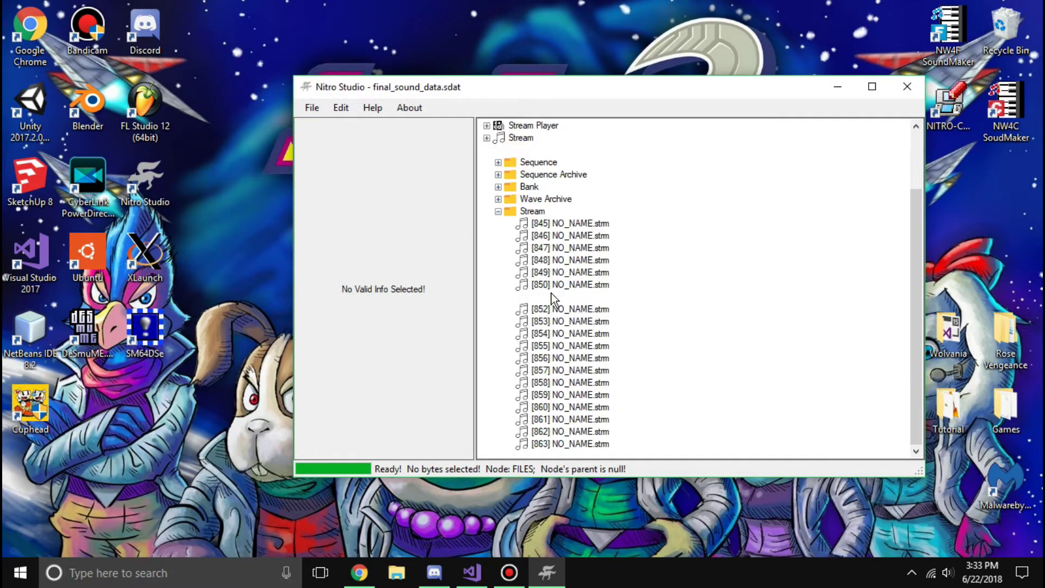
pyautogui.click(554, 297)
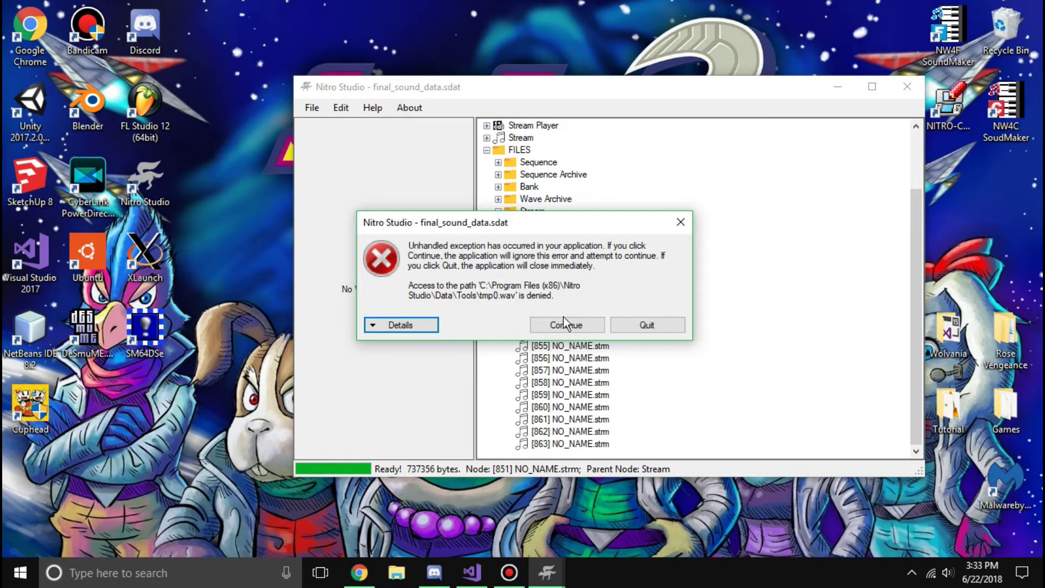
pyautogui.click(567, 322)
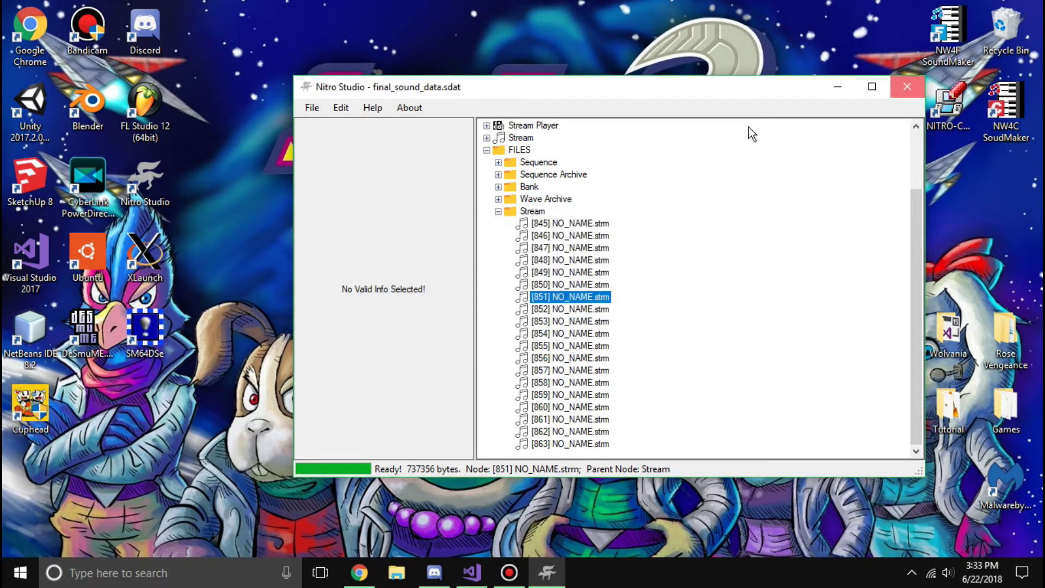
pyautogui.click(907, 87)
pyautogui.moveTo(144, 180); pyautogui.dragTo(107, 187)
pyautogui.press('Escape')
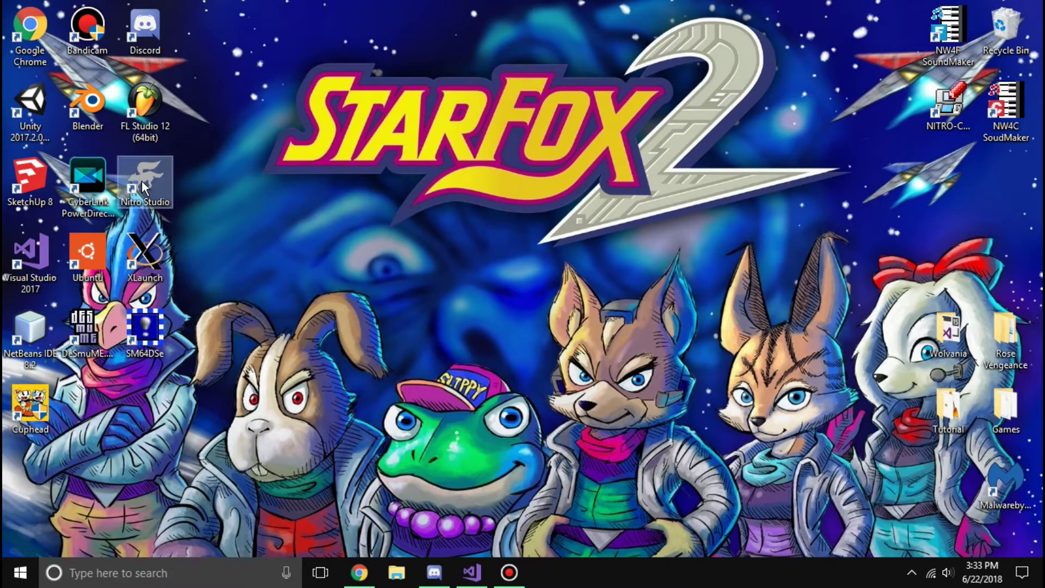
pyautogui.rightClick(143, 183)
# Step: Run Nitro Studio as administrator and open final_sound_data.sdat
pyautogui.click(189, 165)
pyautogui.click(331, 237)
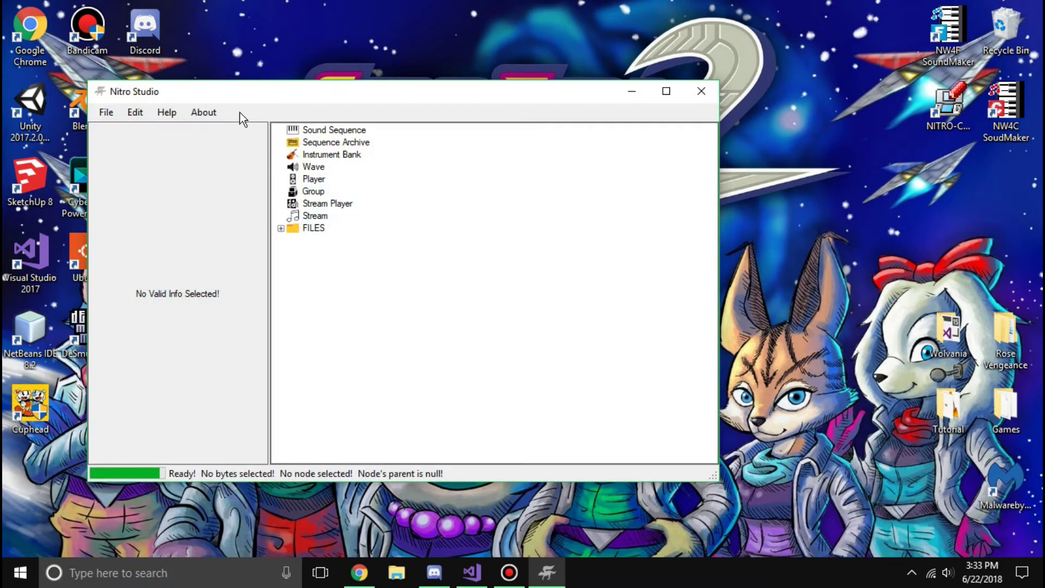
pyautogui.moveTo(239, 112); pyautogui.dragTo(505, 93)
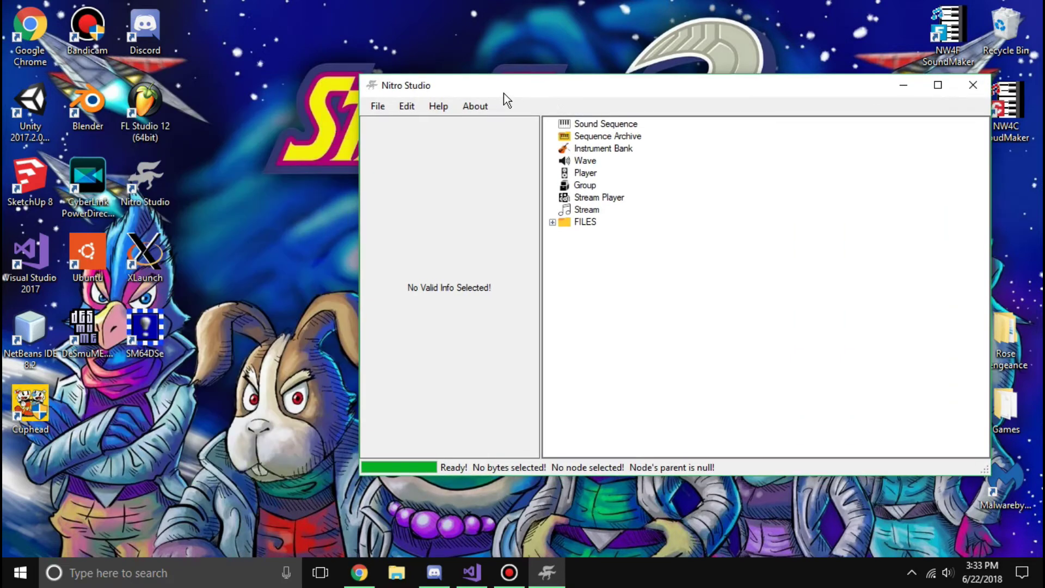
pyautogui.click(371, 107)
pyautogui.click(396, 139)
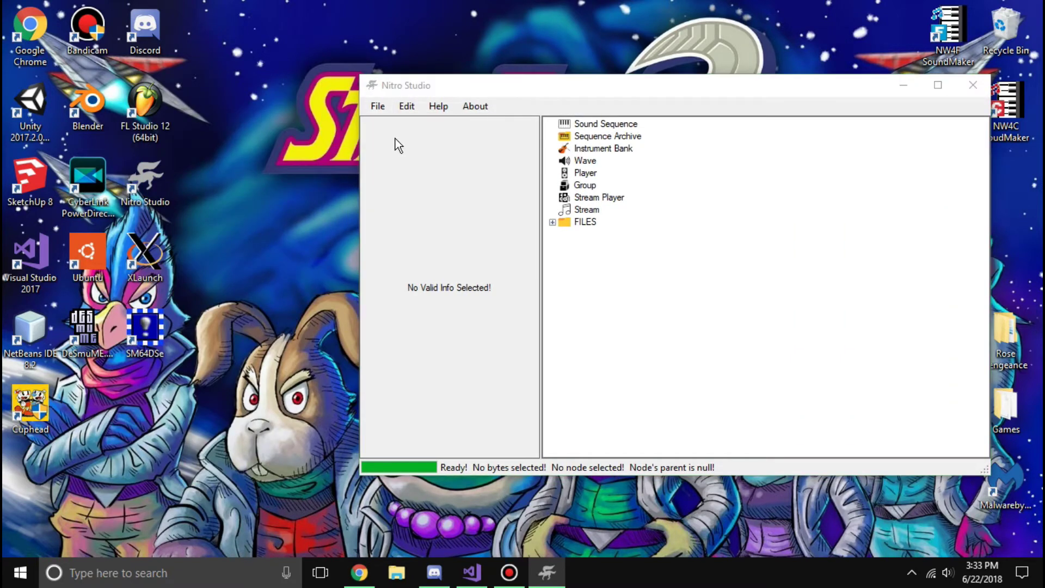
pyautogui.scroll(-10, 567, 251)
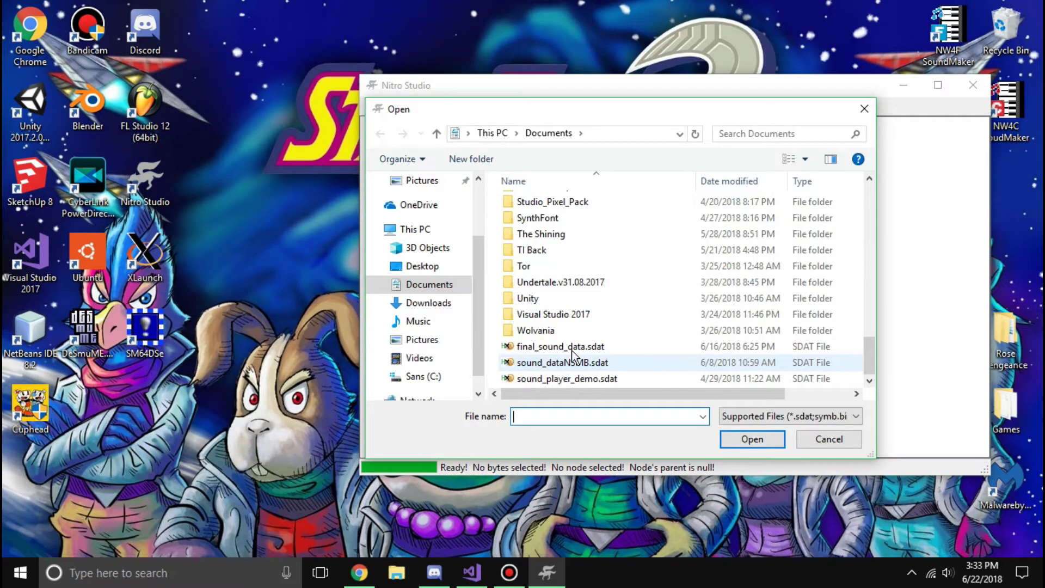
pyautogui.doubleClick(566, 343)
# Step: Play stream [851] NO_NAME.strm without error, then close the Stream Player
pyautogui.click(551, 222)
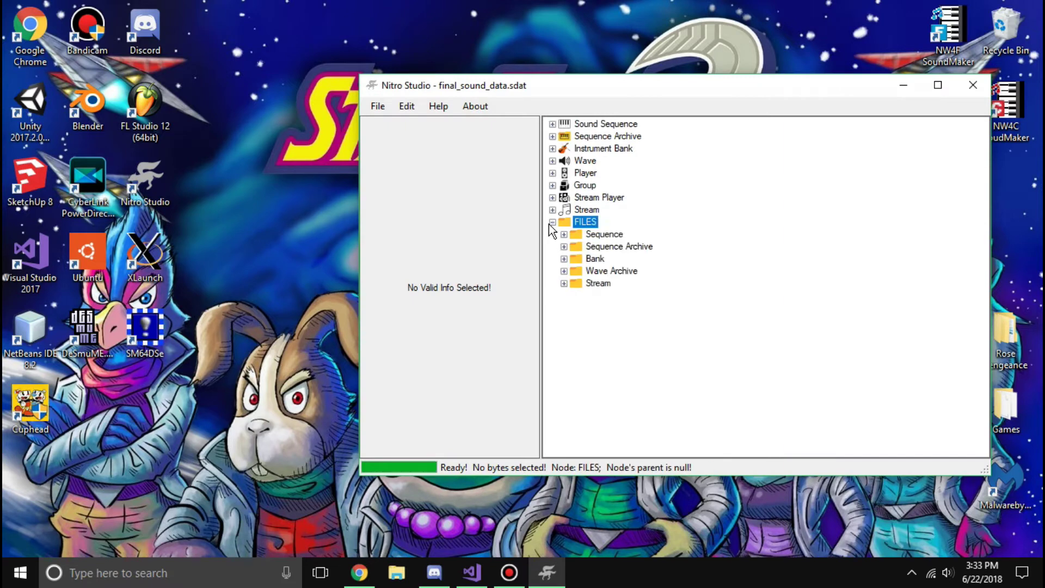
pyautogui.click(564, 283)
pyautogui.scroll(-2, 563, 286)
pyautogui.click(620, 295)
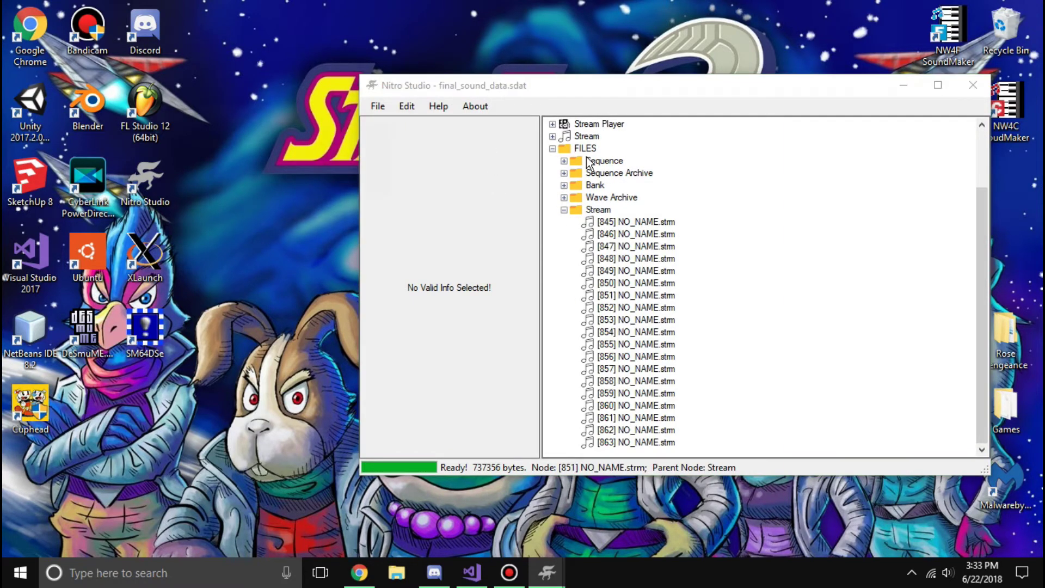
pyautogui.moveTo(238, 111); pyautogui.dragTo(406, 158)
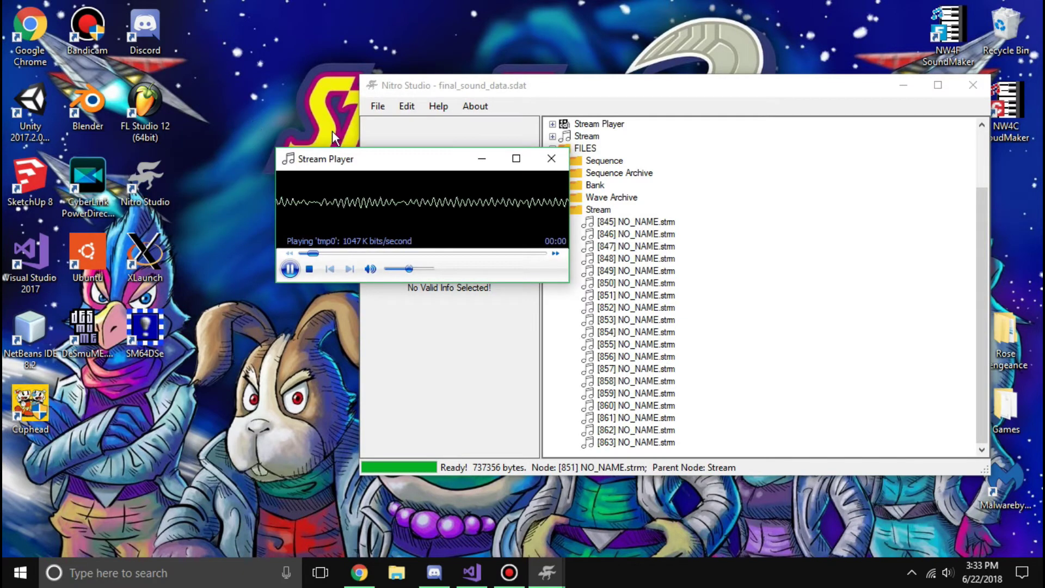
pyautogui.click(552, 161)
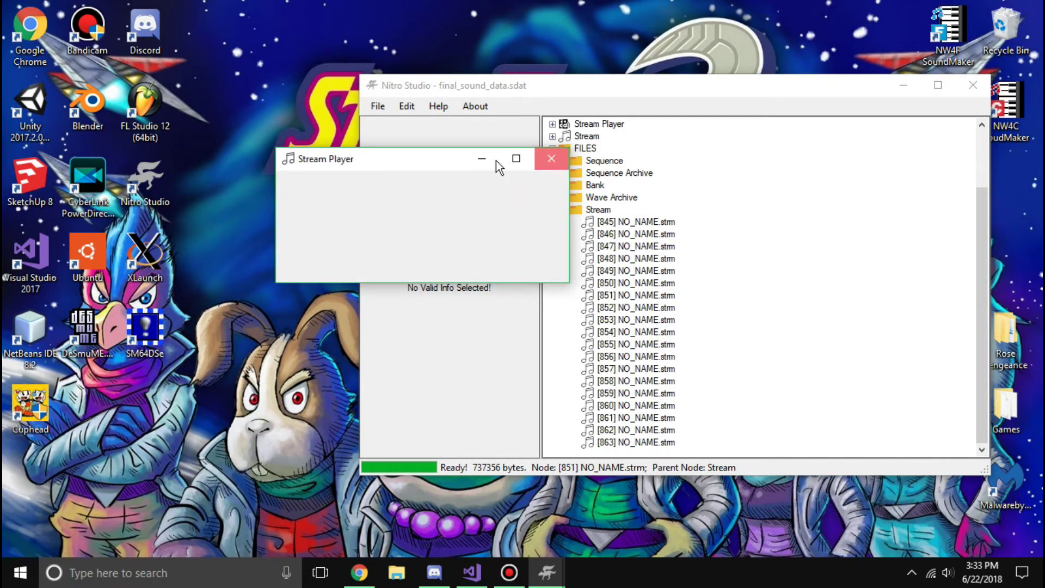
pyautogui.moveTo(482, 83); pyautogui.dragTo(389, 71)
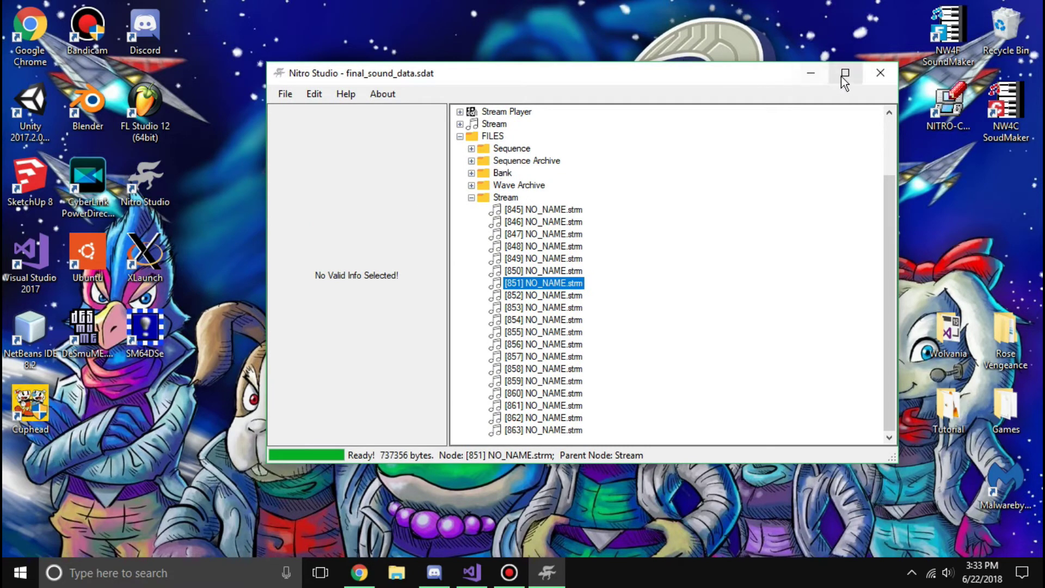
# Step: Start a MIDI export of [2] NO_NAME.sseq, check the MID Sequence File type, cancel, and close Nitro Studio
pyautogui.click(472, 197)
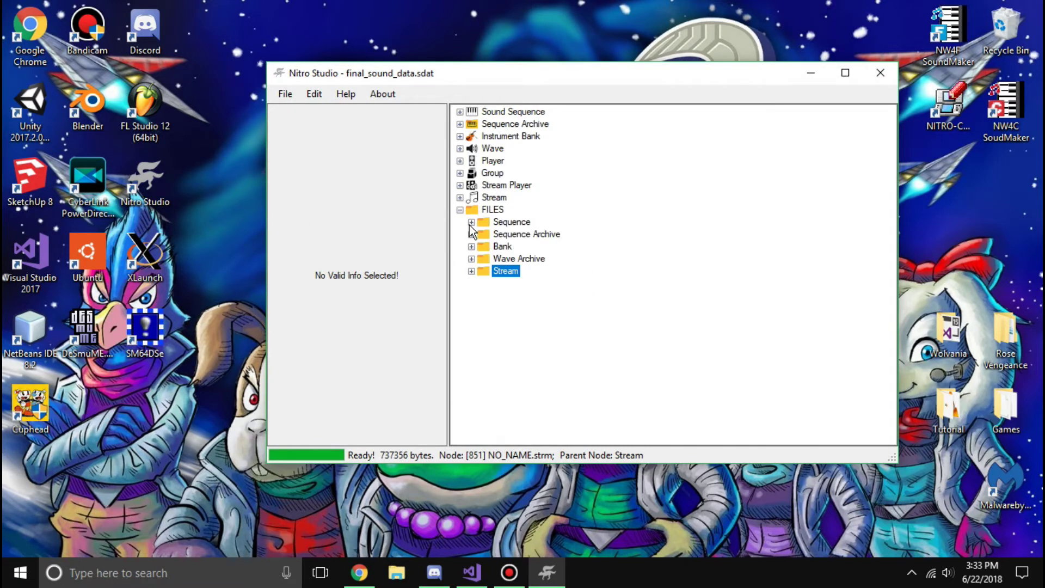
pyautogui.click(472, 222)
pyautogui.scroll(3, 473, 218)
pyautogui.click(527, 259)
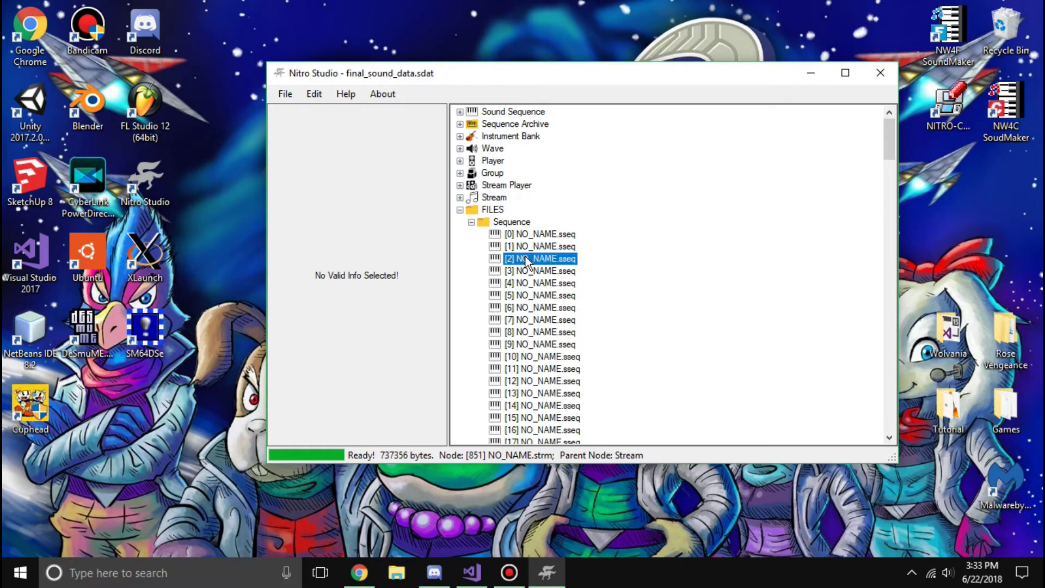
pyautogui.rightClick(527, 260)
pyautogui.click(561, 299)
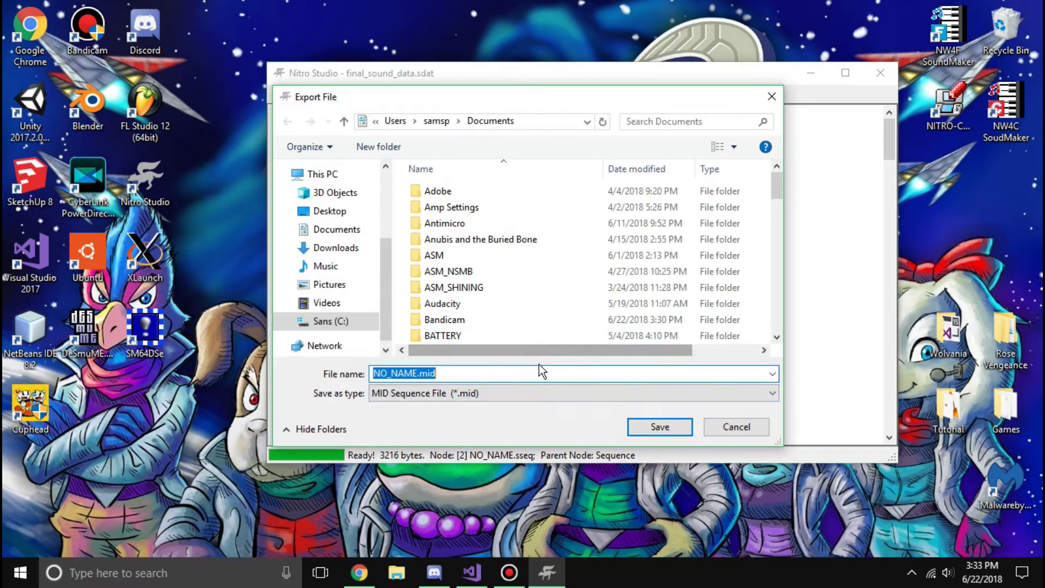
pyautogui.click(488, 393)
pyautogui.click(518, 403)
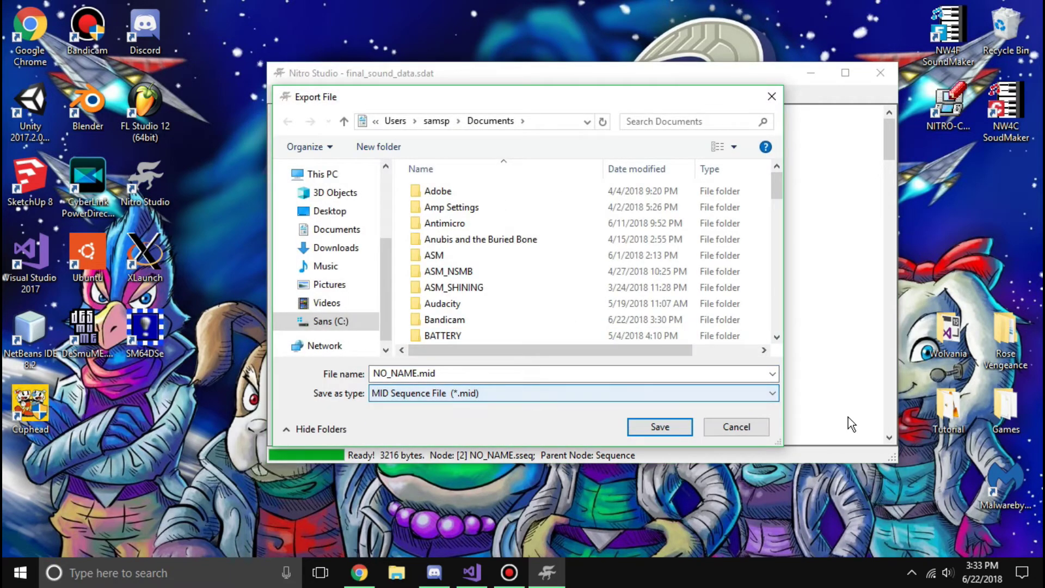
pyautogui.click(735, 428)
pyautogui.click(880, 73)
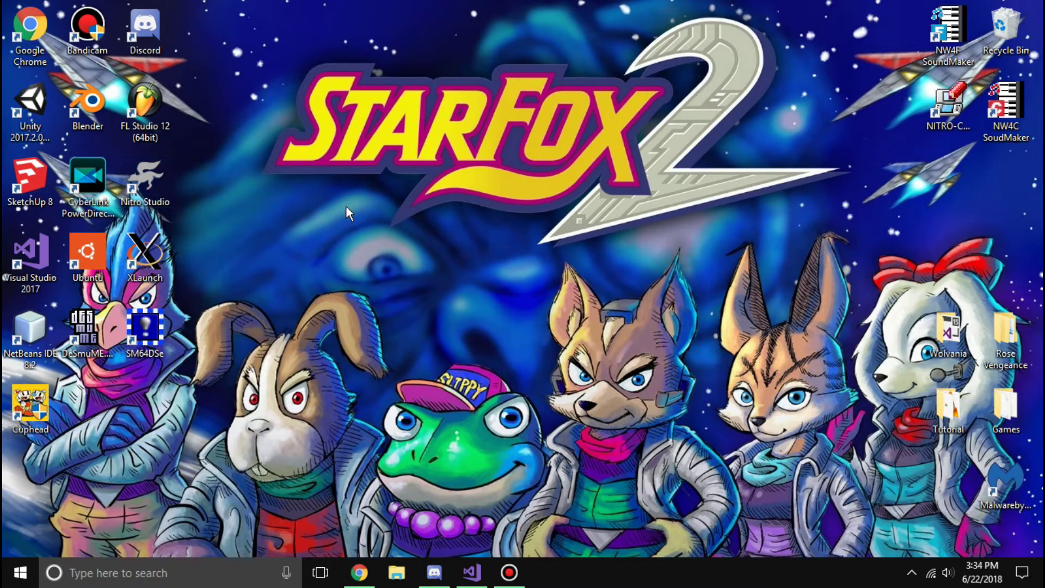
# Step: Permanently delete the Nitro Studio desktop shortcut and search Start for 'nitro'
pyautogui.hotkey('shift', 'Delete')
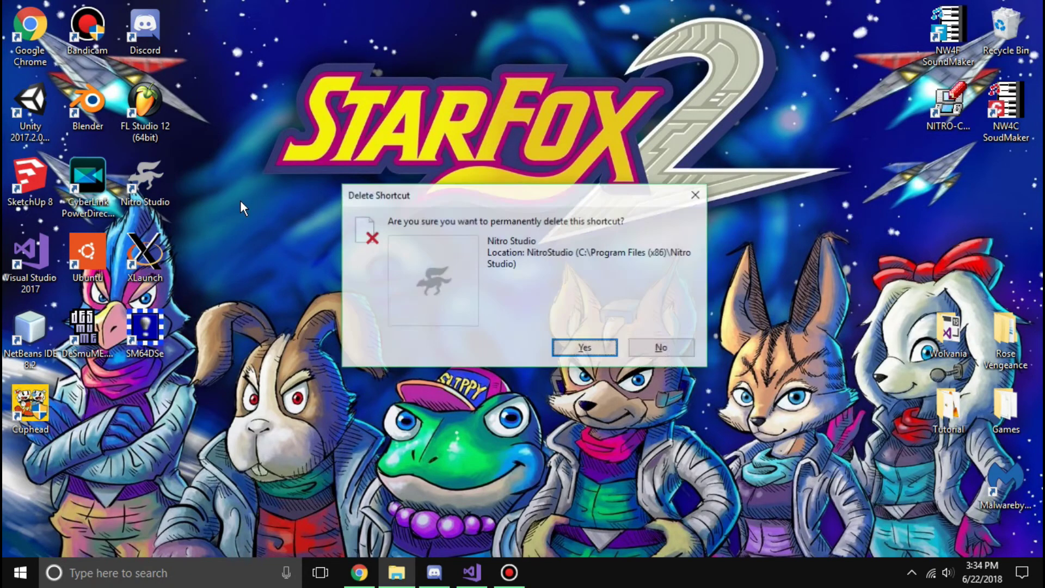
pyautogui.click(567, 346)
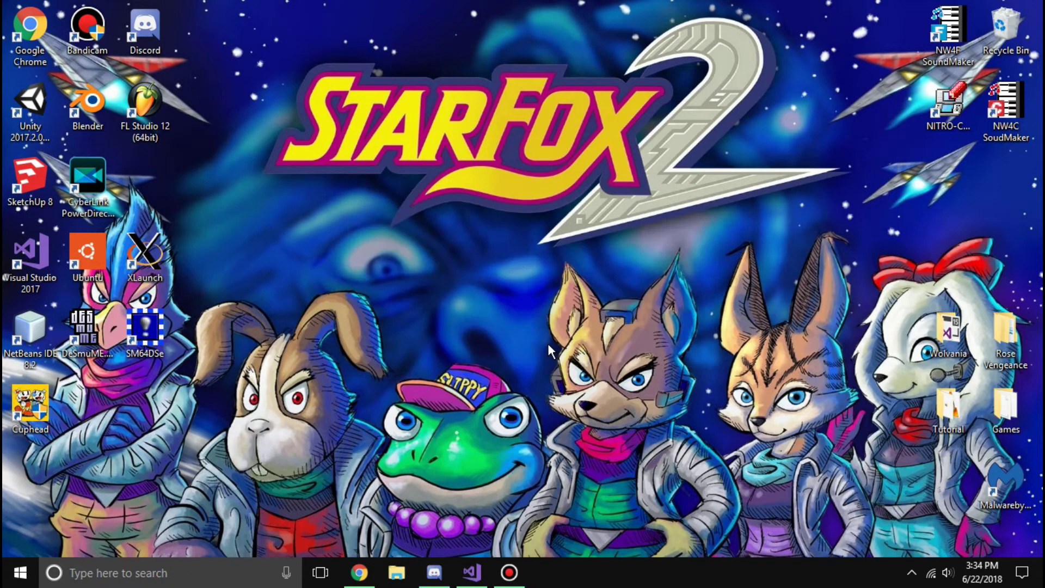
pyautogui.press('super')
pyautogui.press('super')
pyautogui.press('super')
pyautogui.press('super')
pyautogui.press('super')
pyautogui.write('nitro')
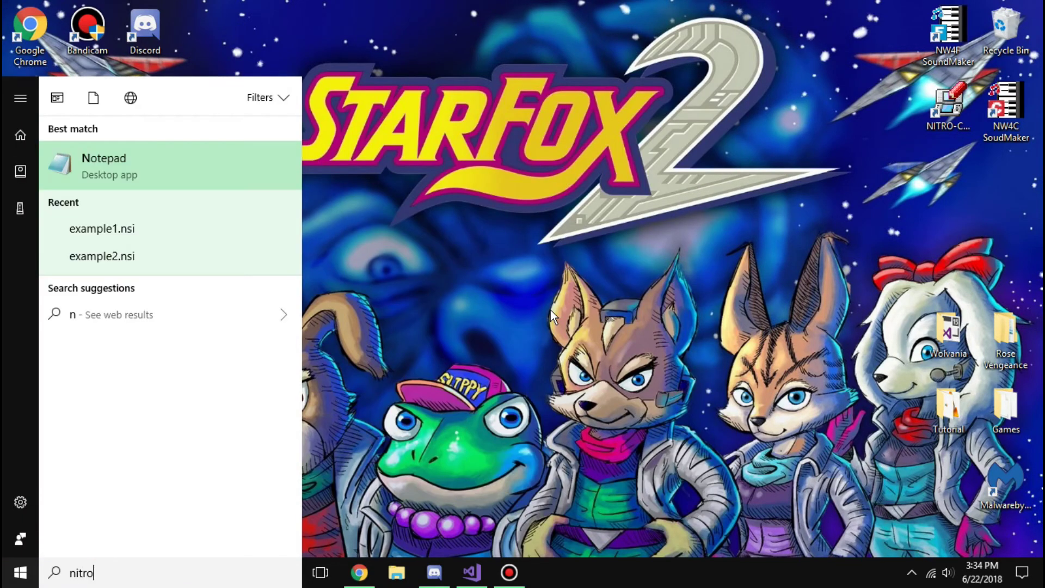
# Step: Follow the Nitro Studio shortcut's file location through to its install folder
pyautogui.rightClick(131, 168)
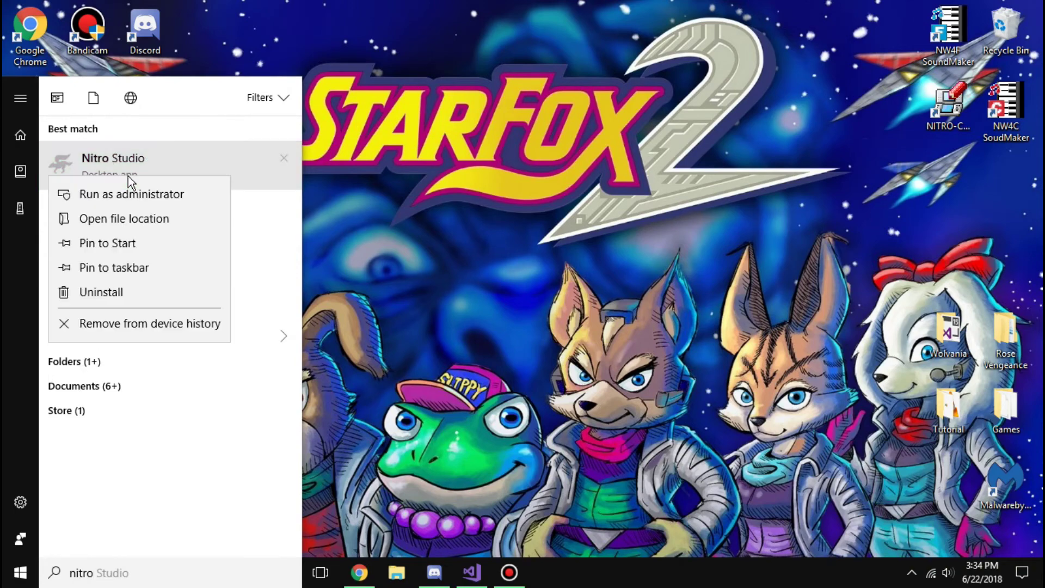
pyautogui.click(126, 217)
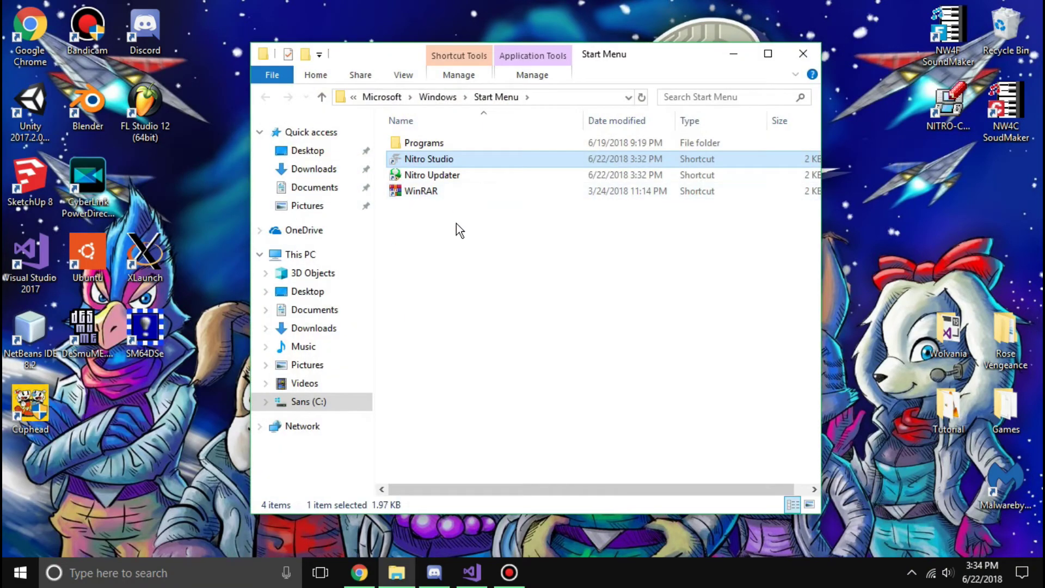
pyautogui.click(455, 226)
pyautogui.click(444, 161)
pyautogui.rightClick(501, 166)
pyautogui.click(552, 151)
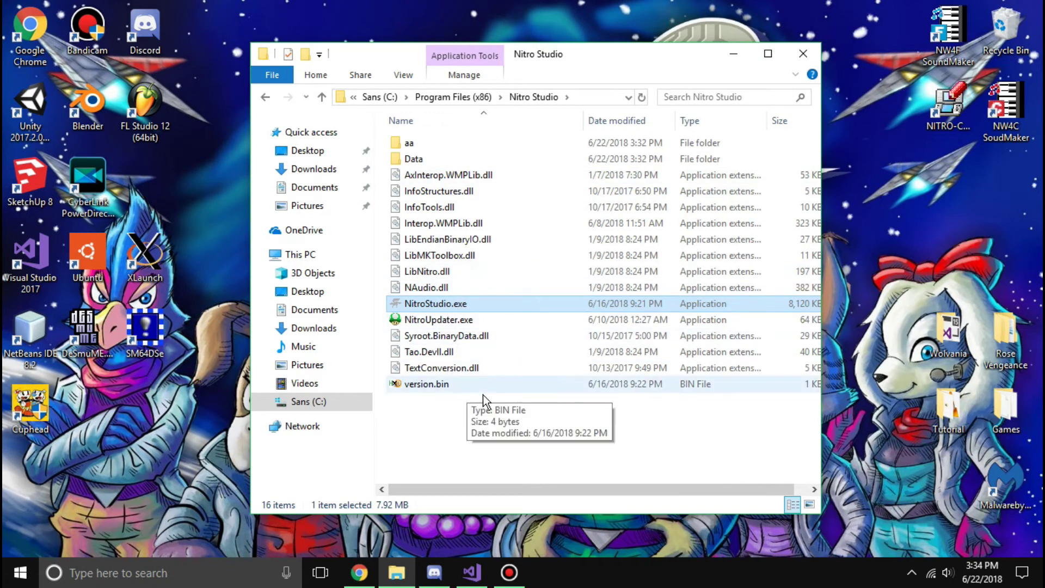
# Step: Permanently delete the Nitro Studio folder from Program Files (x86) with administrator permission
pyautogui.click(499, 411)
pyautogui.click(473, 101)
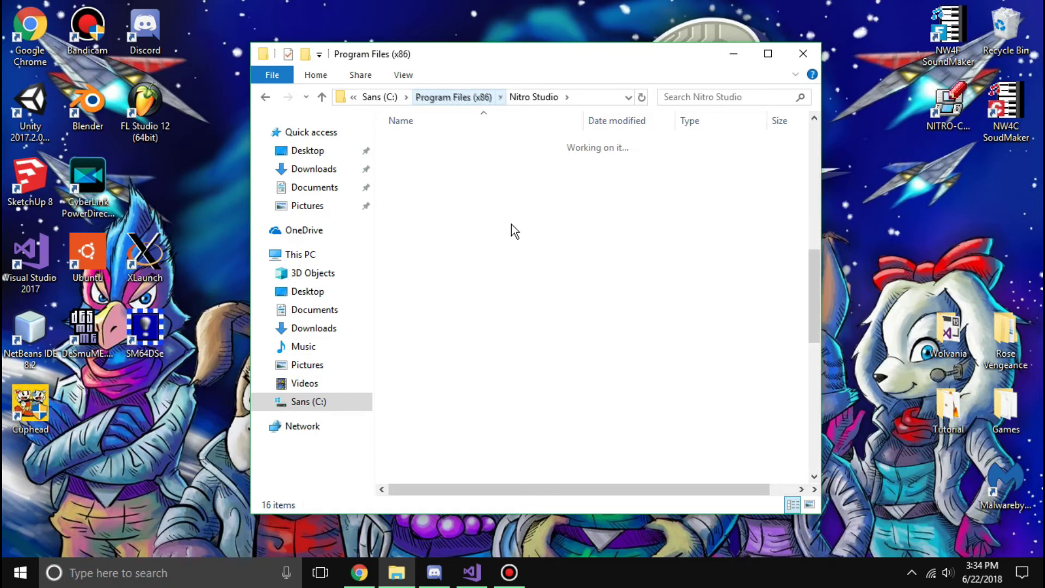
pyautogui.hotkey('shift', 'Delete')
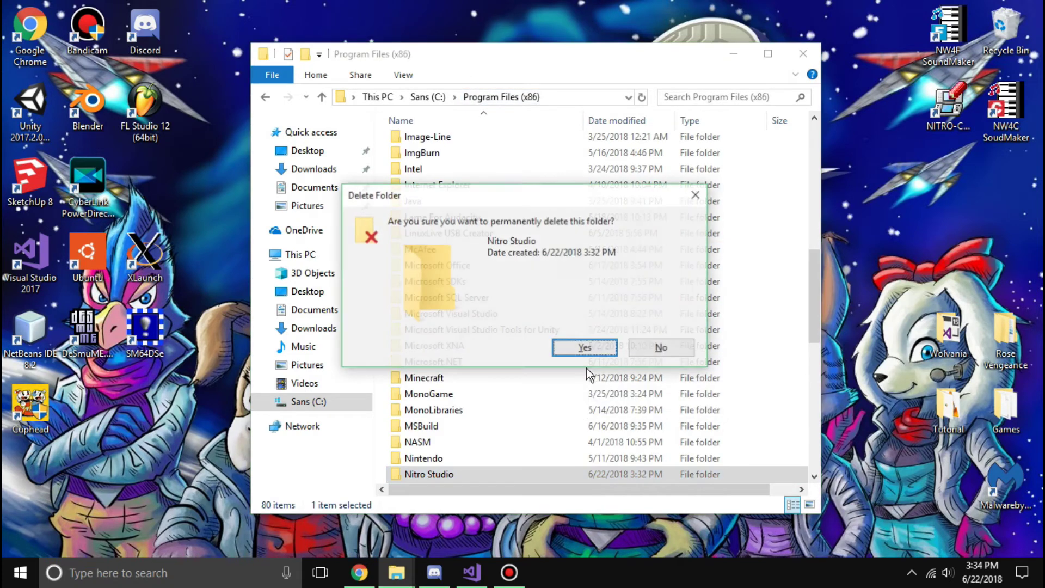
pyautogui.click(575, 354)
pyautogui.click(505, 188)
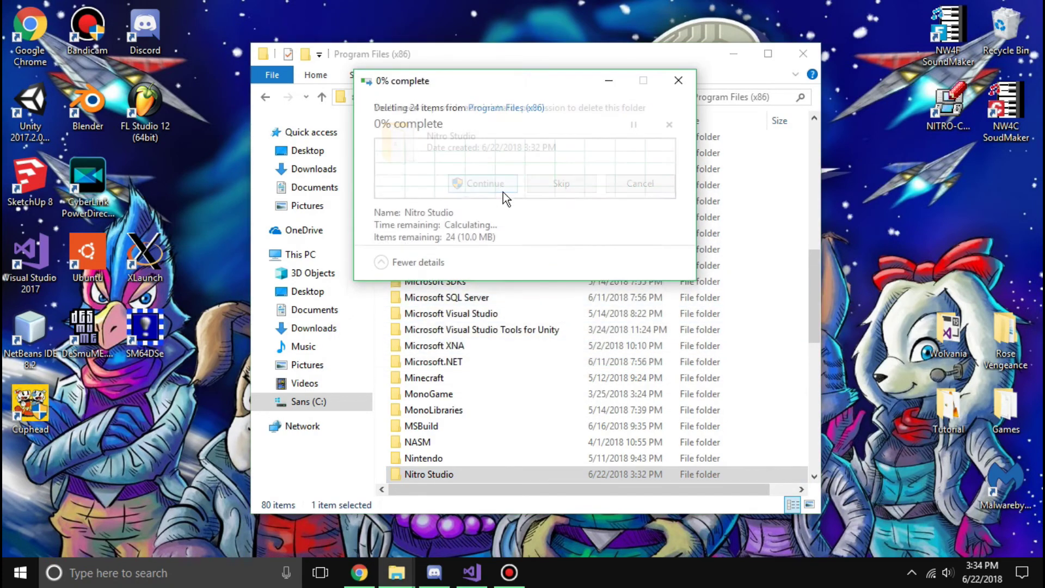
pyautogui.click(266, 99)
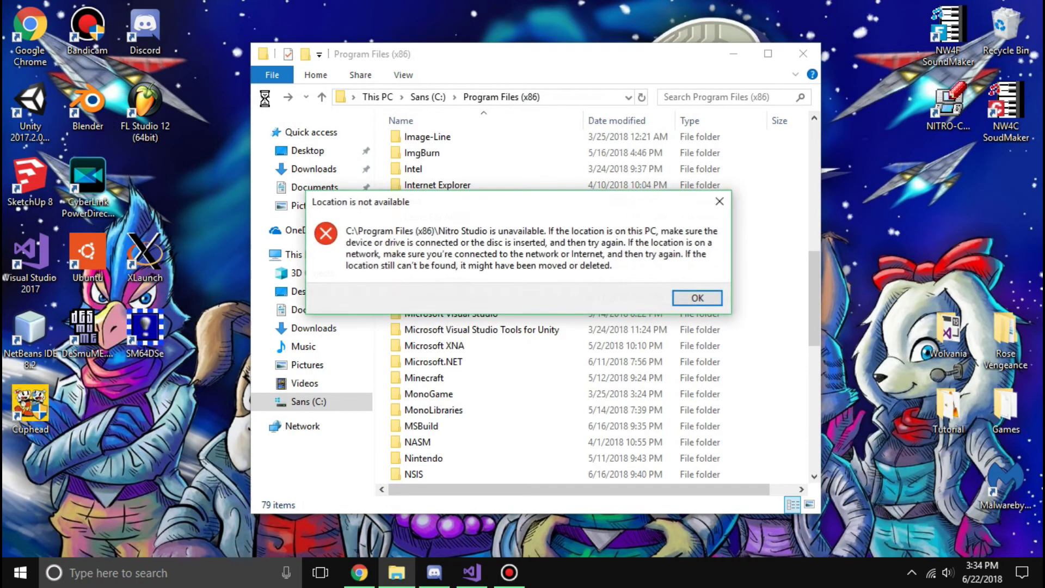
pyautogui.click(698, 298)
# Step: Search Start for 'nitro', launch Nitro Studio, and keep the broken shortcut when warned
pyautogui.click(804, 53)
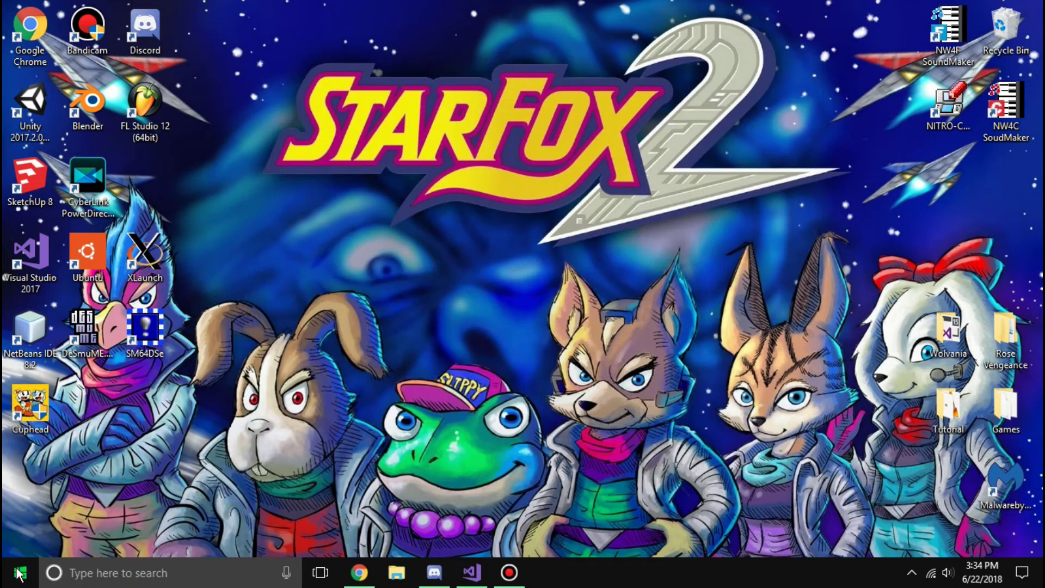
pyautogui.click(27, 566)
pyautogui.write('ntri')
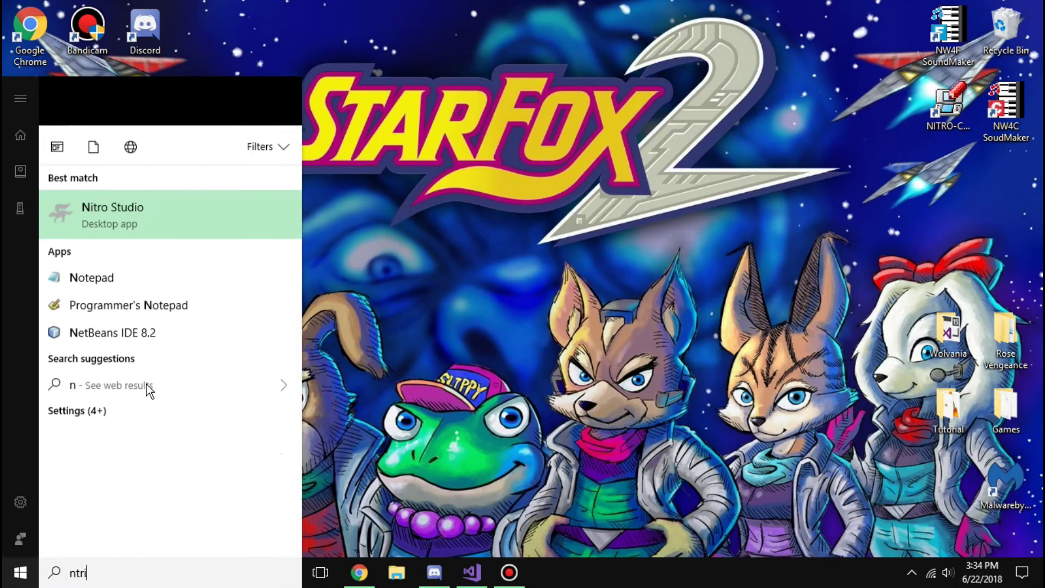
pyautogui.press('BackSpace')
pyautogui.press('BackSpace')
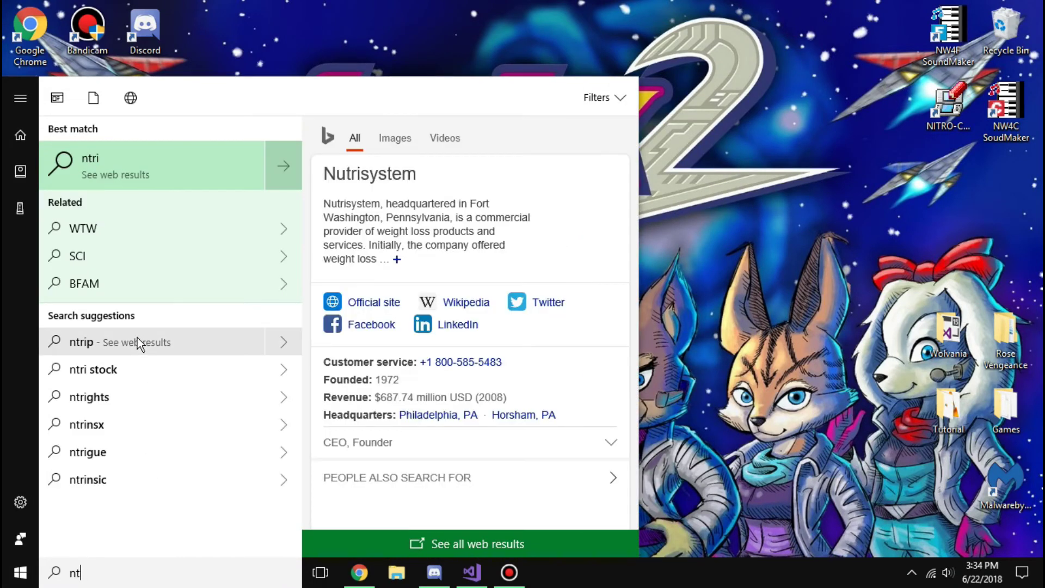
pyautogui.write('itro')
pyautogui.press('BackSpace')
pyautogui.press('BackSpace')
pyautogui.press('BackSpace')
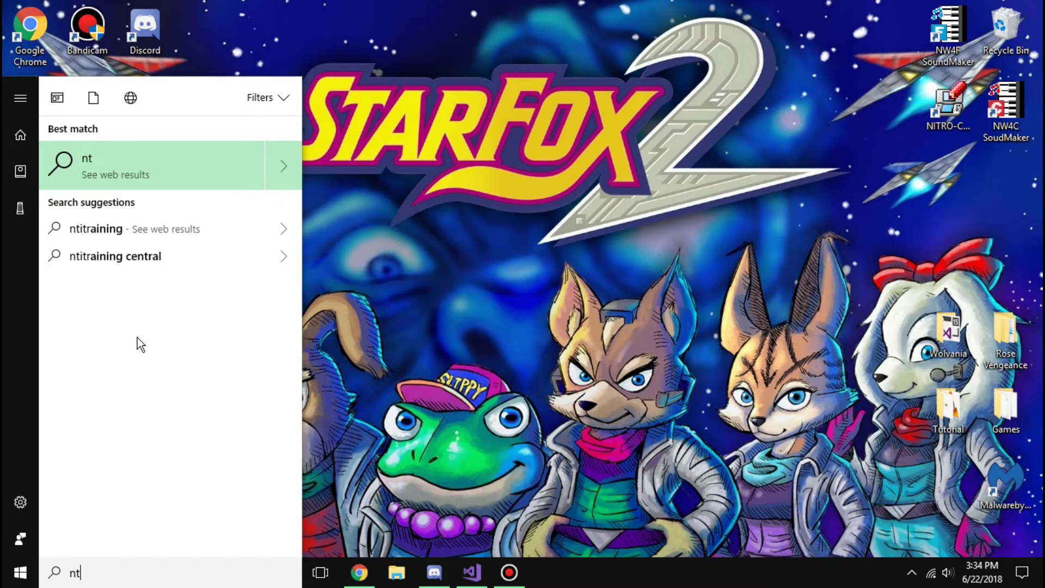
pyautogui.press('BackSpace')
pyautogui.press('BackSpace')
pyautogui.write('itr')
pyautogui.click(119, 165)
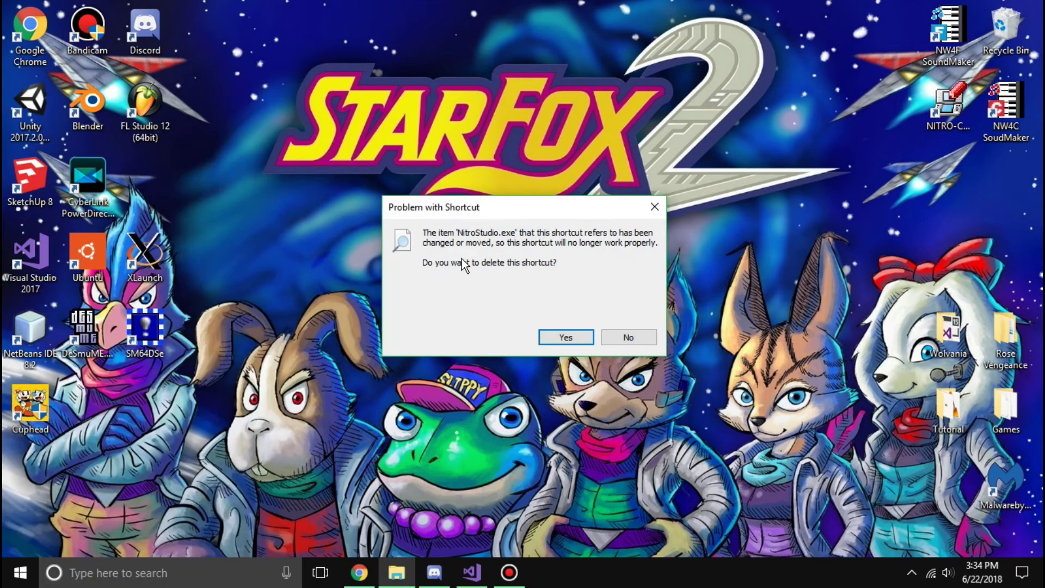
pyautogui.click(611, 341)
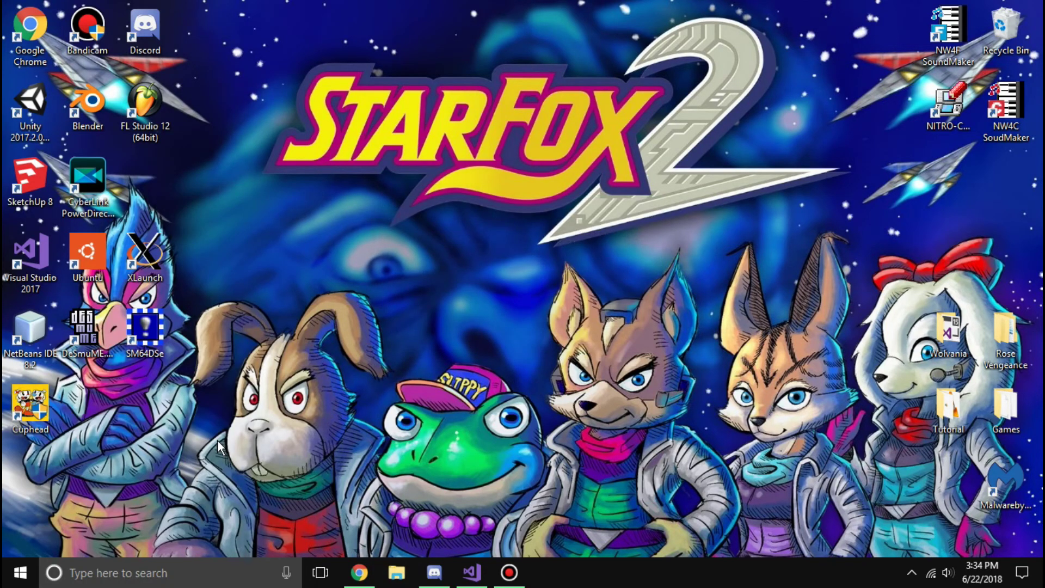
# Step: Search Start for 'nitro' again and bring up the Nitro Studio result's options
pyautogui.click(20, 572)
pyautogui.write('ntri')
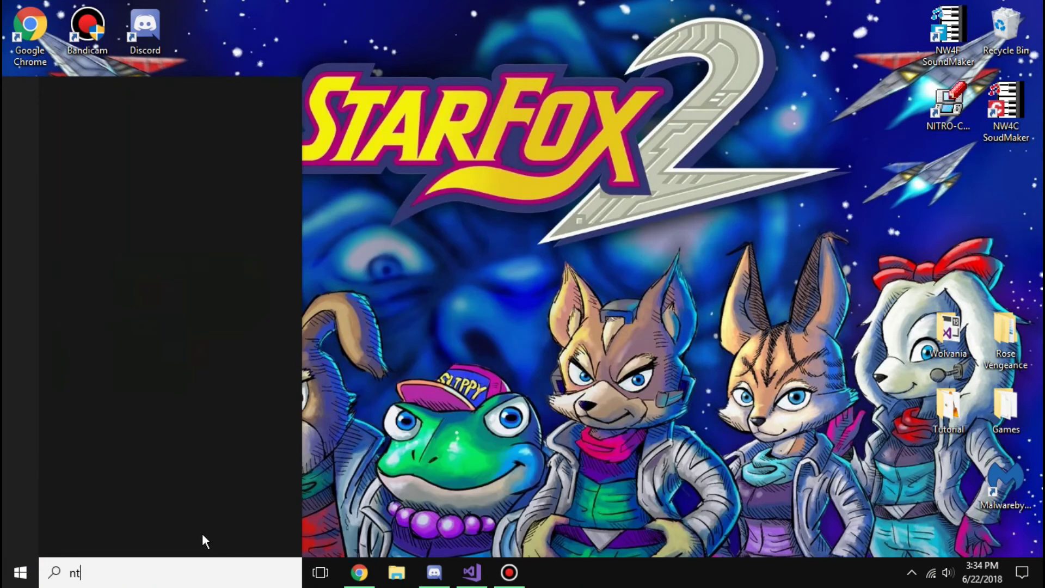
pyautogui.press('BackSpace')
pyautogui.press('BackSpace')
pyautogui.press('BackSpace')
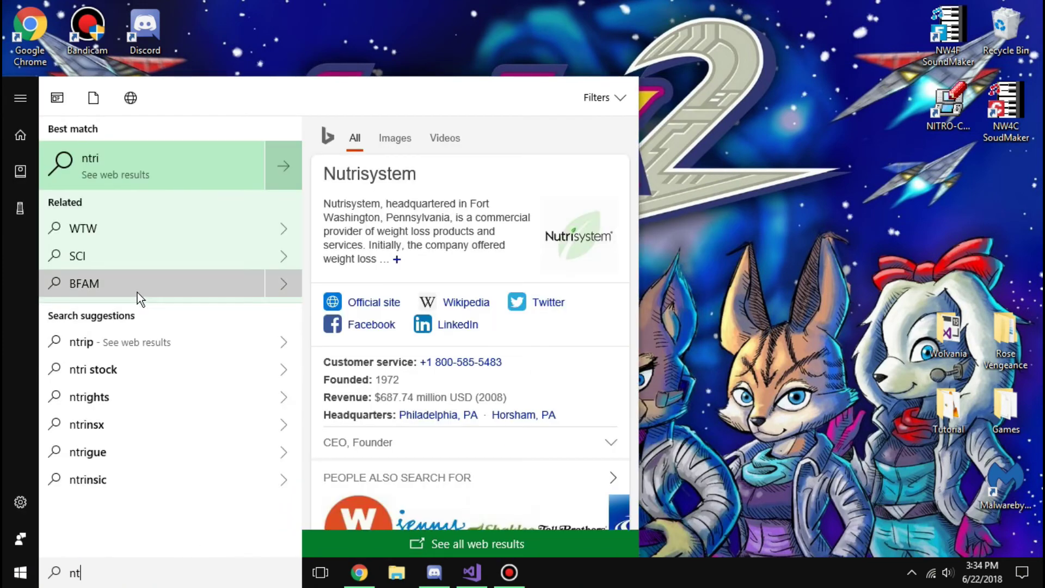
pyautogui.write('itro')
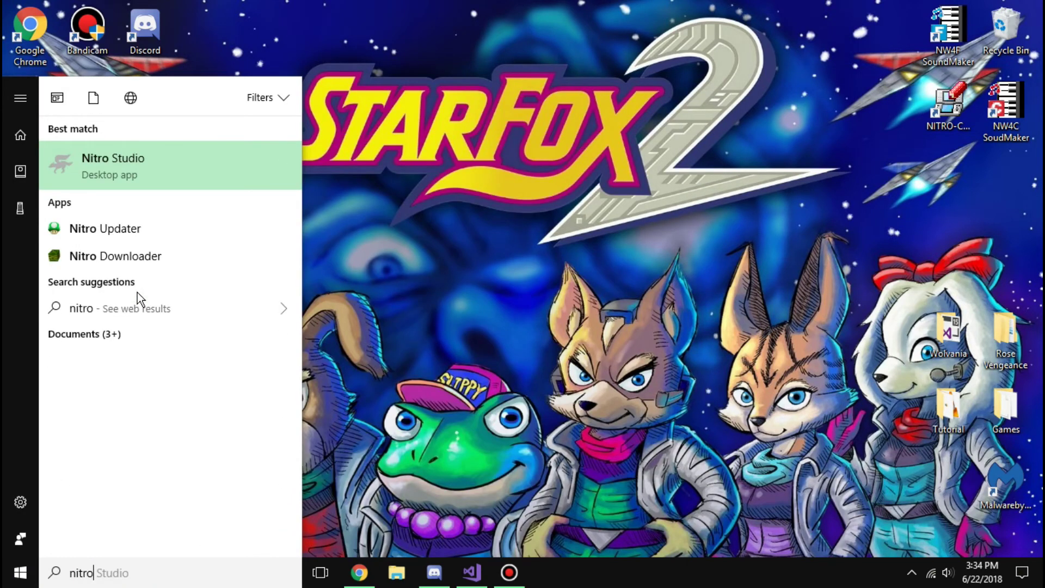
pyautogui.rightClick(151, 179)
# Step: Permanently delete the Nitro Studio and Nitro Updater shortcuts from the Start Menu folder
pyautogui.click(149, 227)
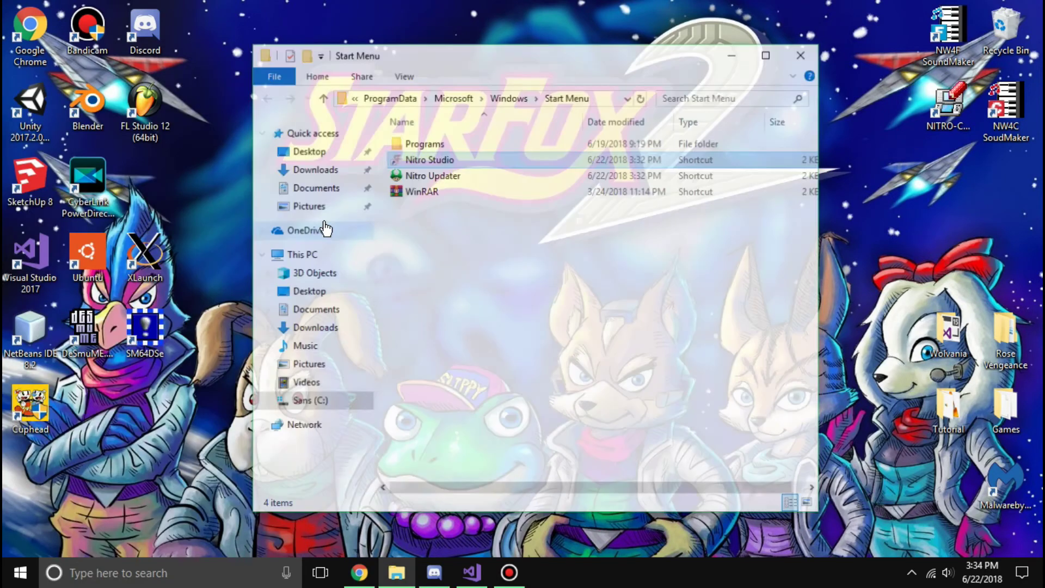
pyautogui.hotkey('shift', 'Delete')
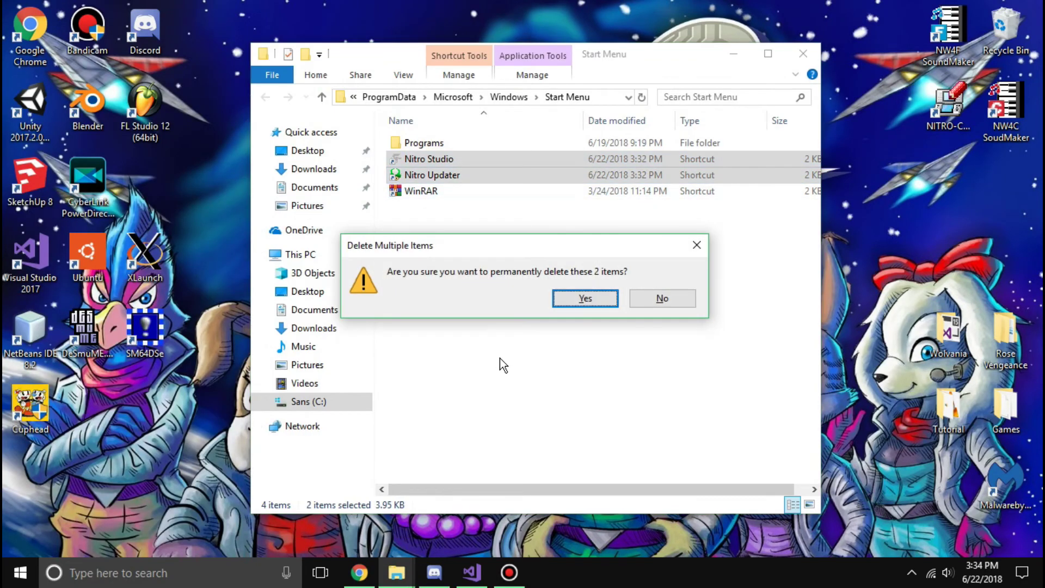
pyautogui.click(593, 299)
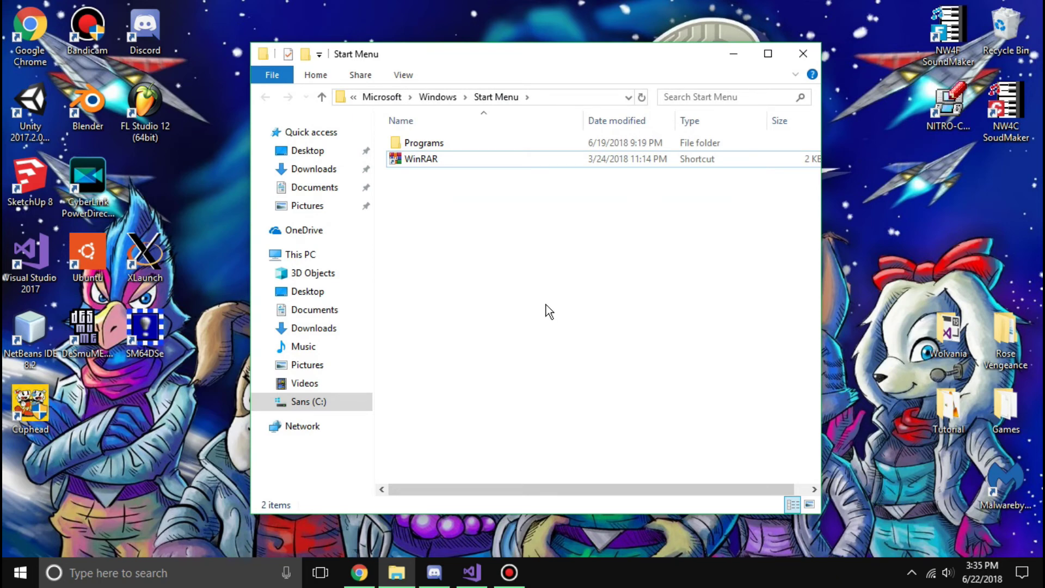
pyautogui.click(811, 62)
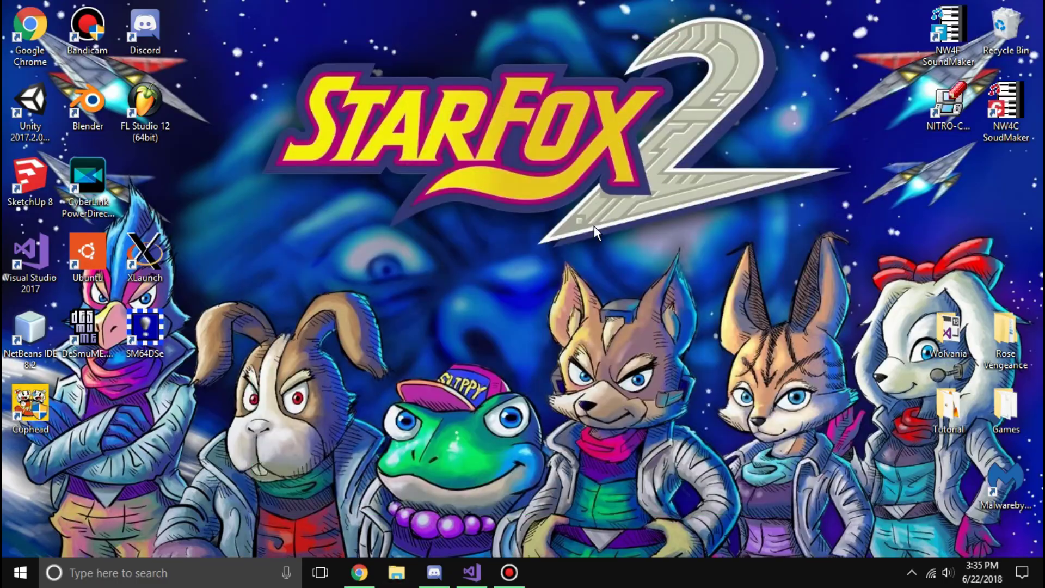